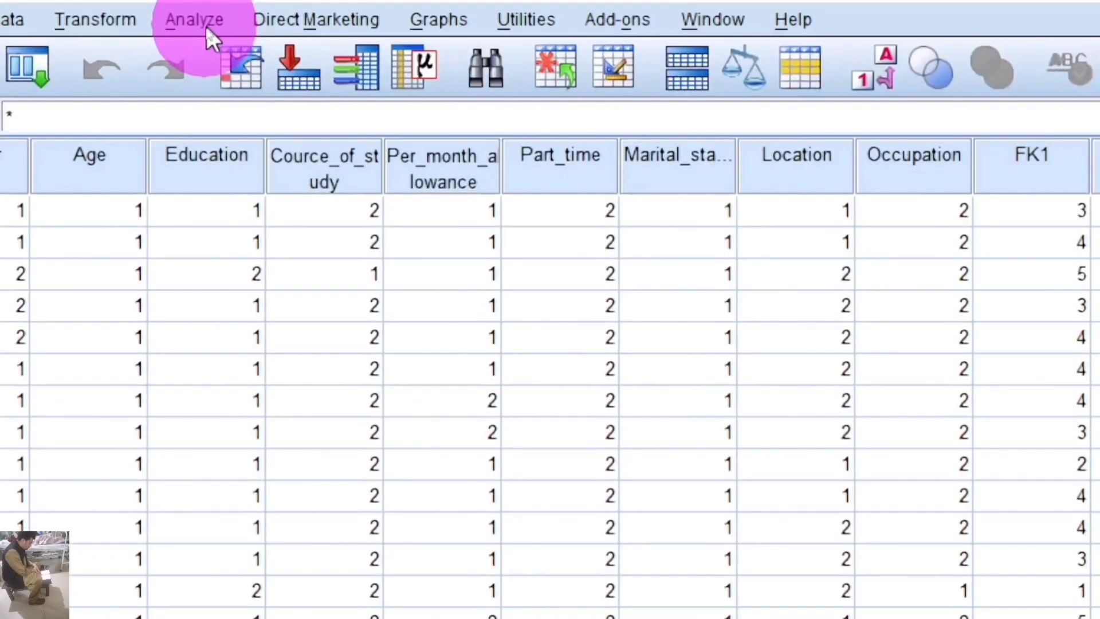
Step: Open Analyze > Regression to reach PROCESS v4.2 by Andrew F. Hayes
{"action": "left_click", "coordinate": [206, 29]}
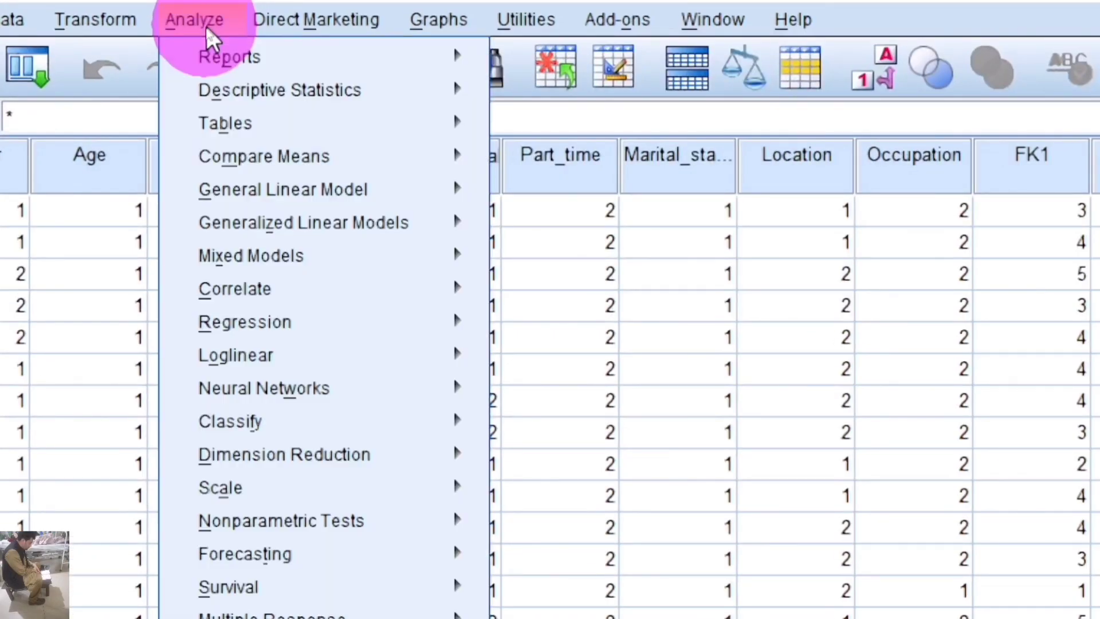
{"action": "mouse_move", "coordinate": [356, 327]}
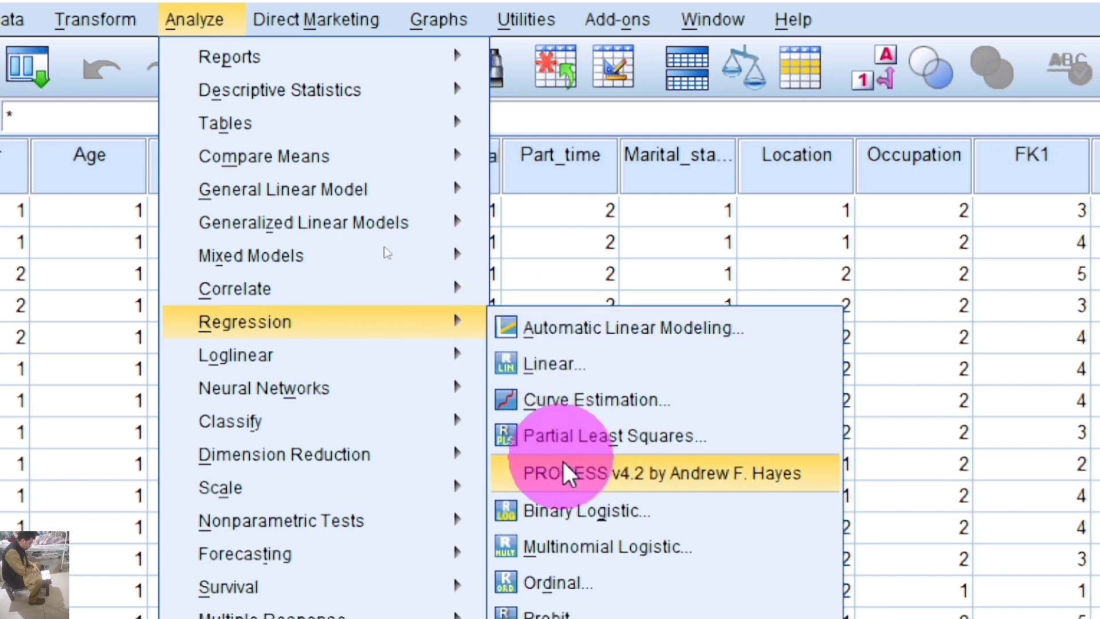
Step: Launch PROCESS v4.2 and assign SB as Y, FK as X, and SC as moderator W
{"action": "left_click", "coordinate": [653, 474]}
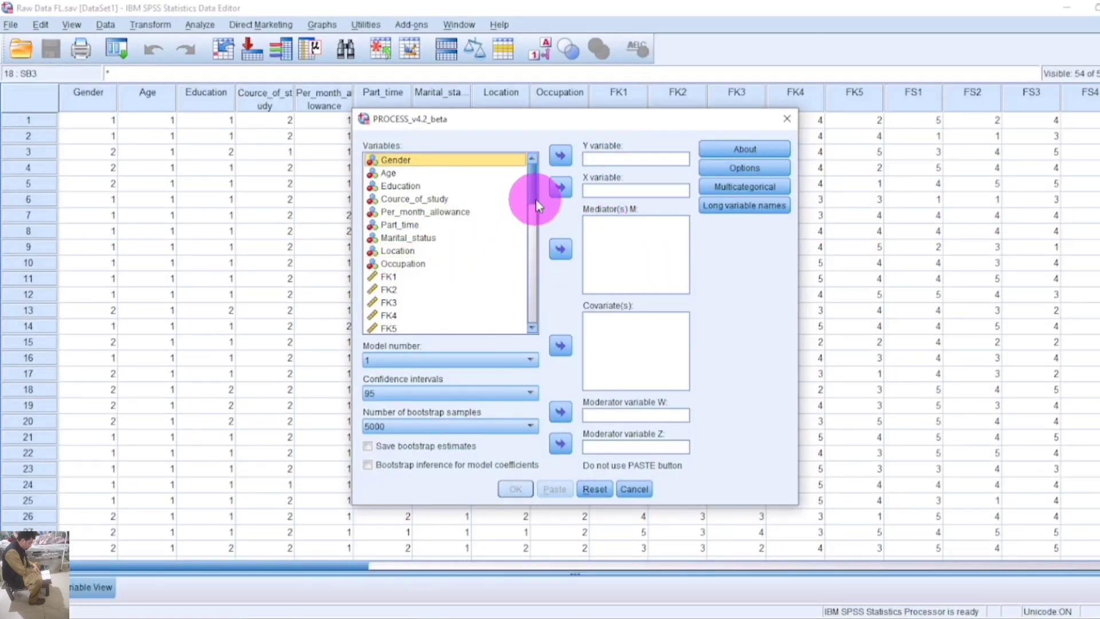
{"action": "left_click_drag", "start_coordinate": [536, 204], "coordinate": [390, 318]}
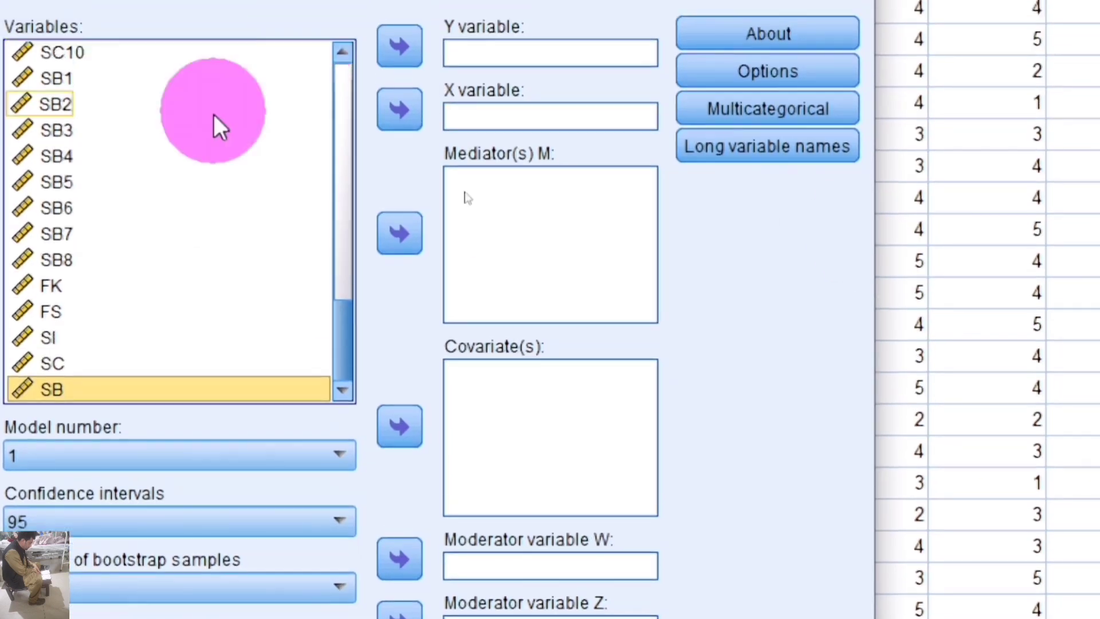
{"action": "left_click", "coordinate": [399, 46]}
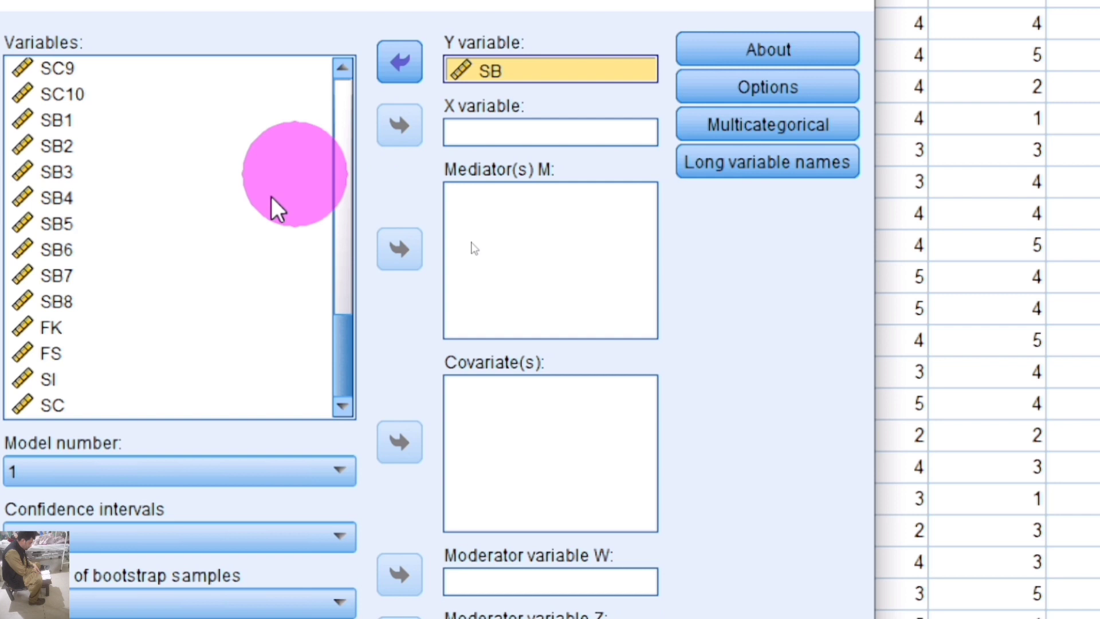
{"action": "left_click", "coordinate": [72, 329]}
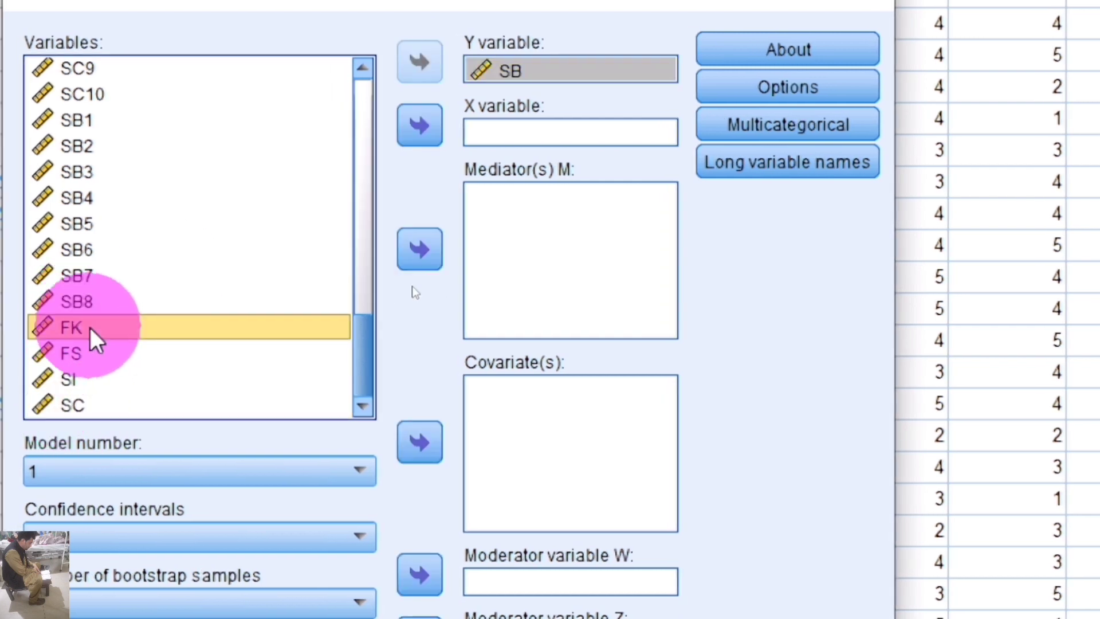
{"action": "left_click", "coordinate": [433, 119]}
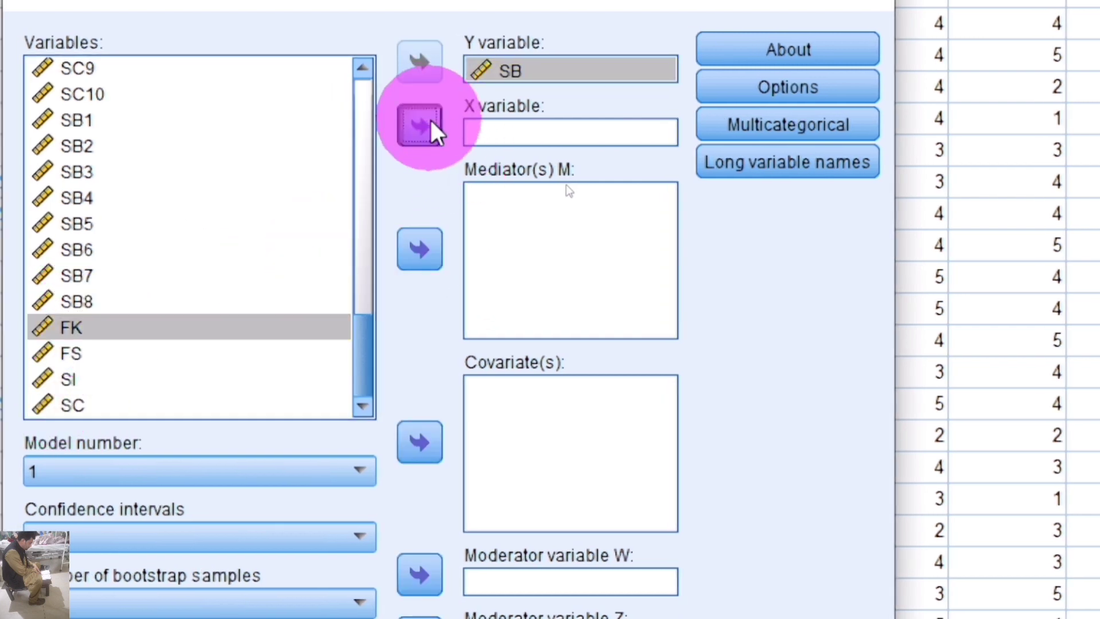
{"action": "left_click", "coordinate": [80, 413]}
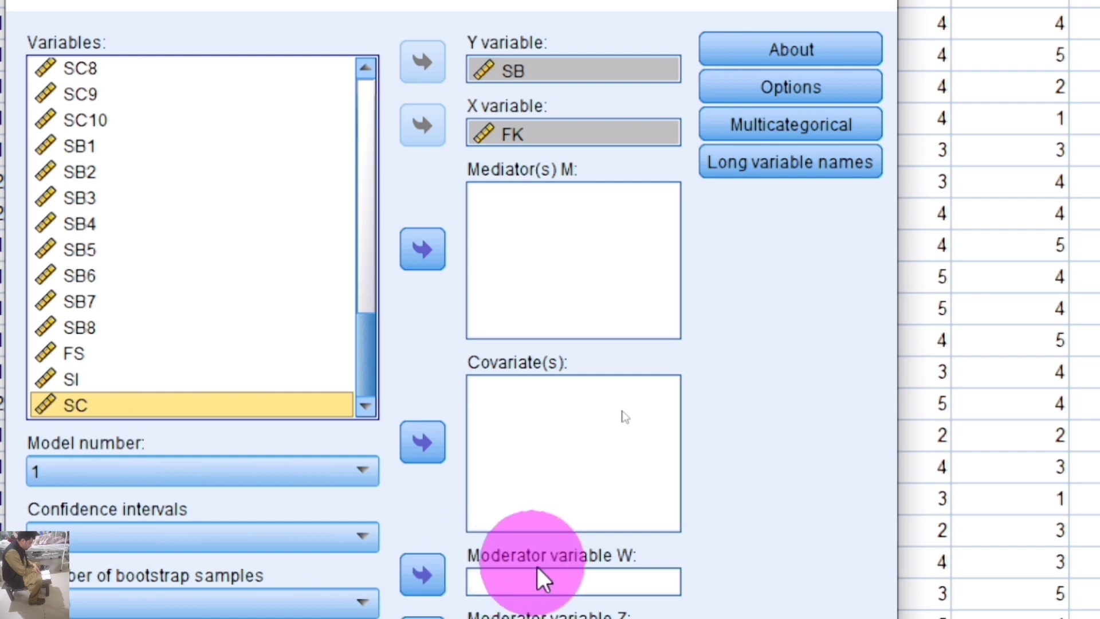
{"action": "left_click", "coordinate": [422, 575]}
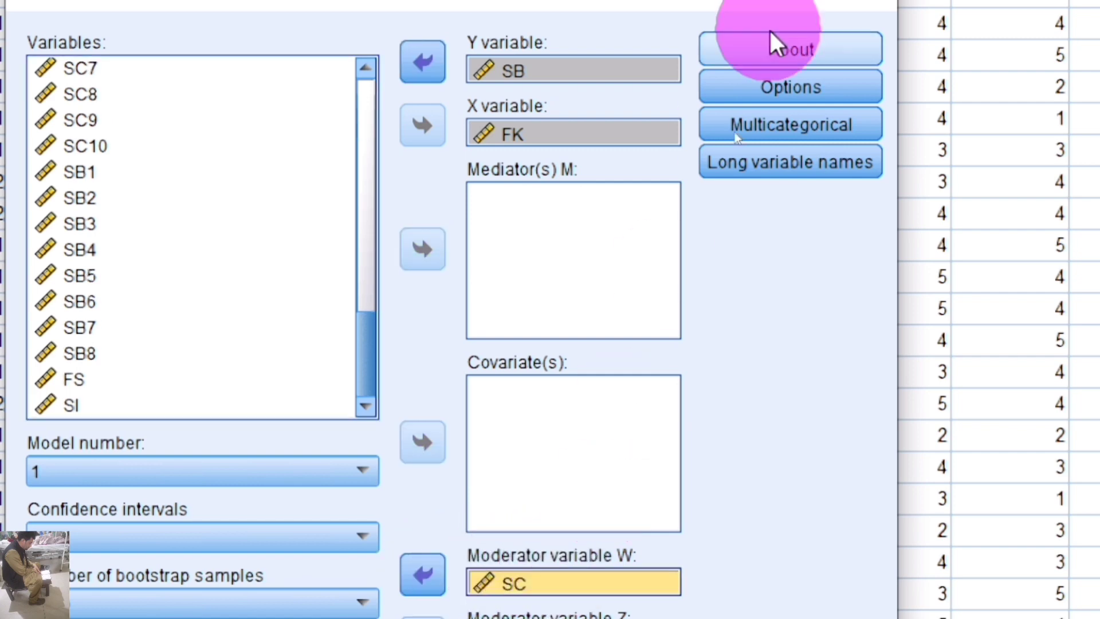
Step: In PROCESS Options, enable interaction visualization code and the X by M test, and mean-center only continuous product variables
{"action": "left_click", "coordinate": [836, 95]}
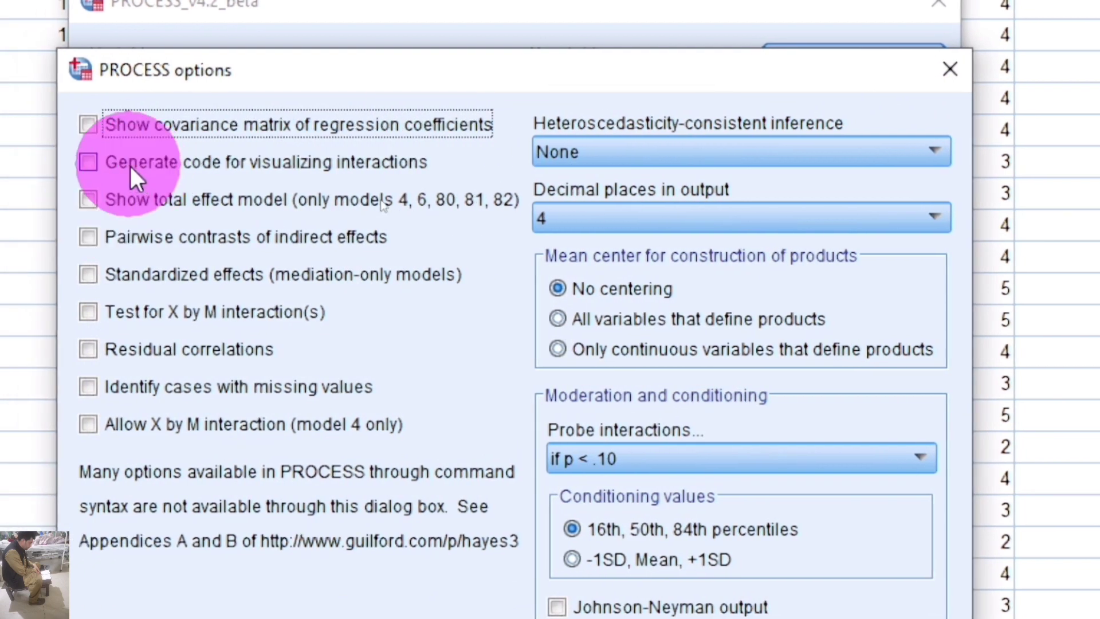
{"action": "left_click", "coordinate": [90, 161]}
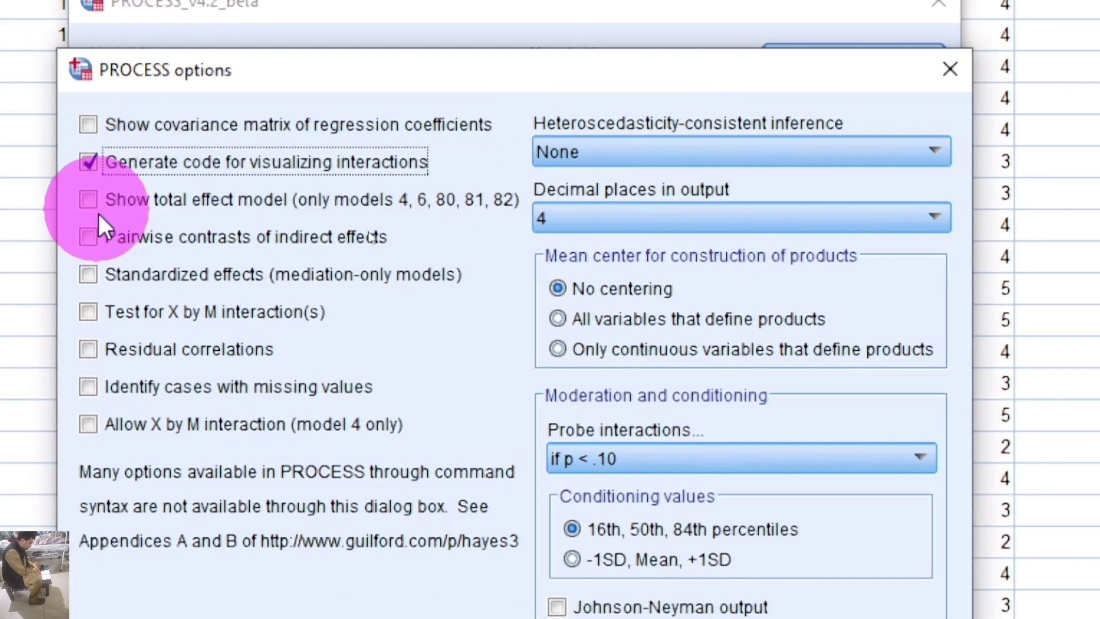
{"action": "left_click", "coordinate": [91, 311]}
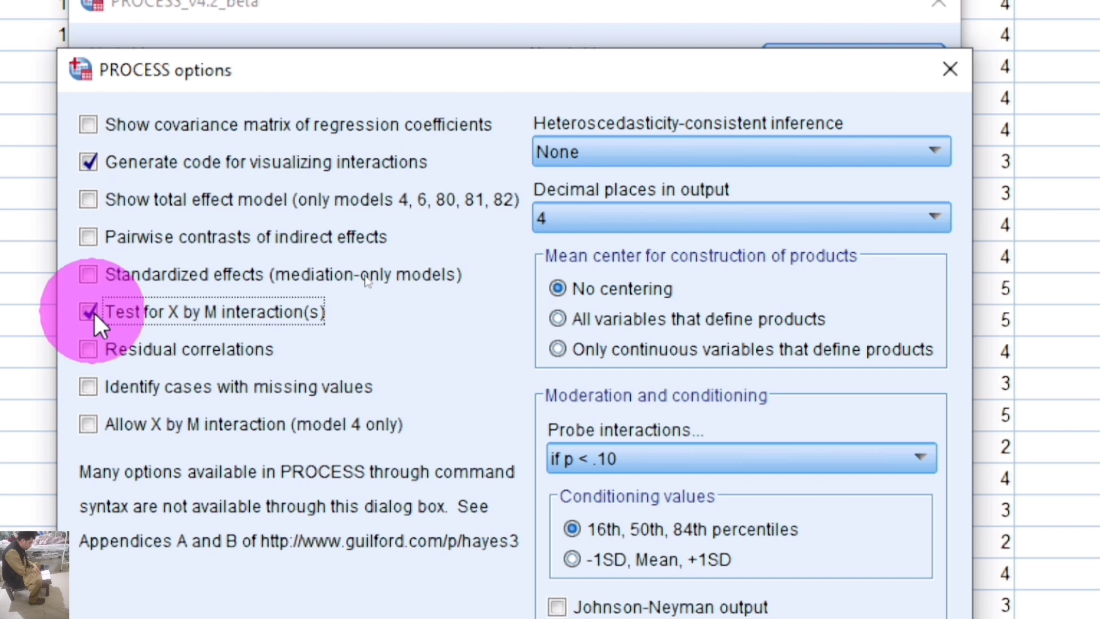
{"action": "left_click", "coordinate": [557, 349]}
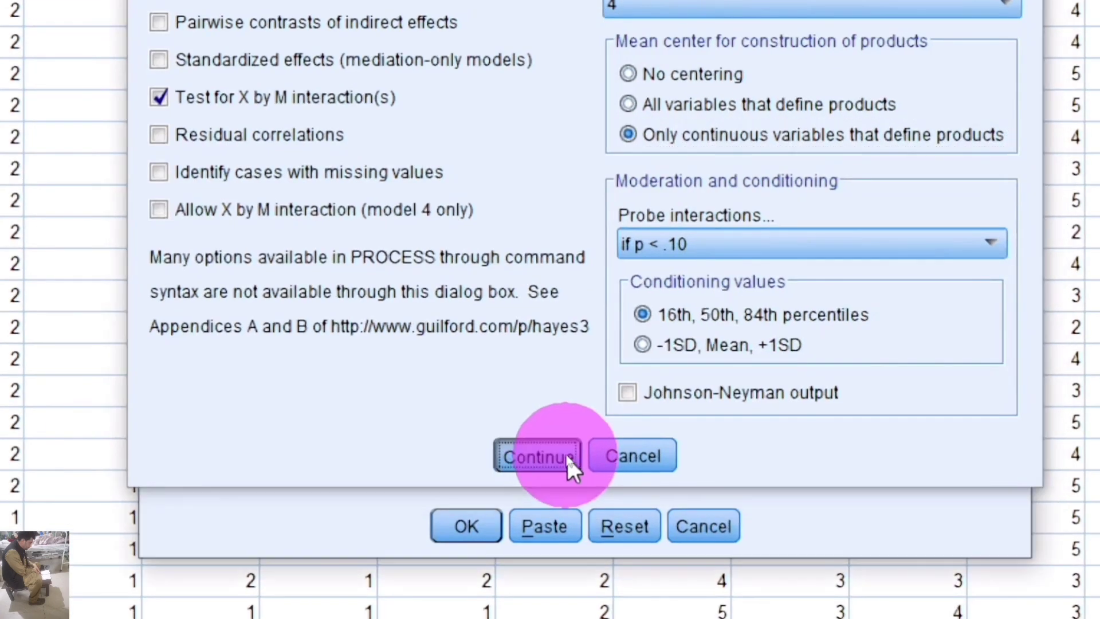
{"action": "left_click", "coordinate": [566, 455]}
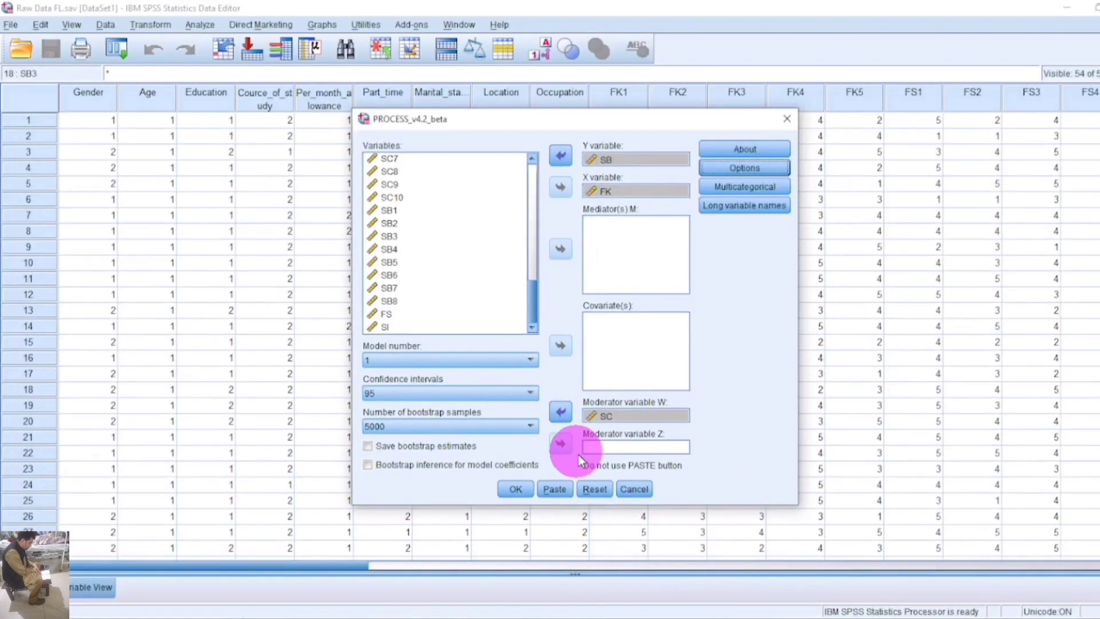
Step: Run PROCESS Model 1 and review the output through the FK×SC interaction (p = .0029) and plotting syntax
{"action": "left_click", "coordinate": [462, 530]}
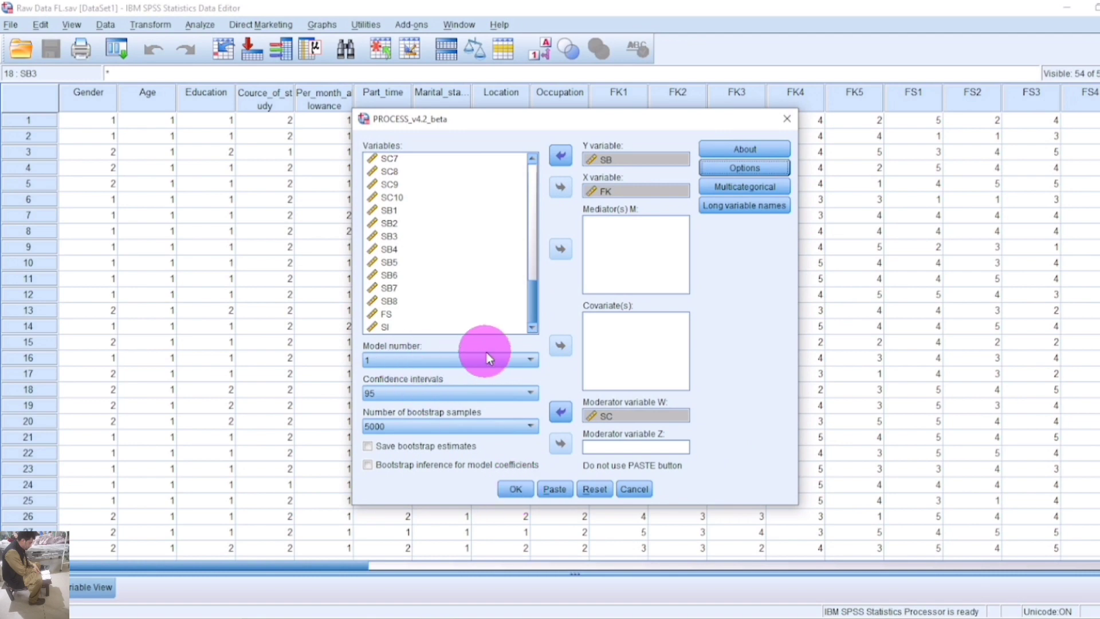
{"action": "left_click", "coordinate": [518, 488]}
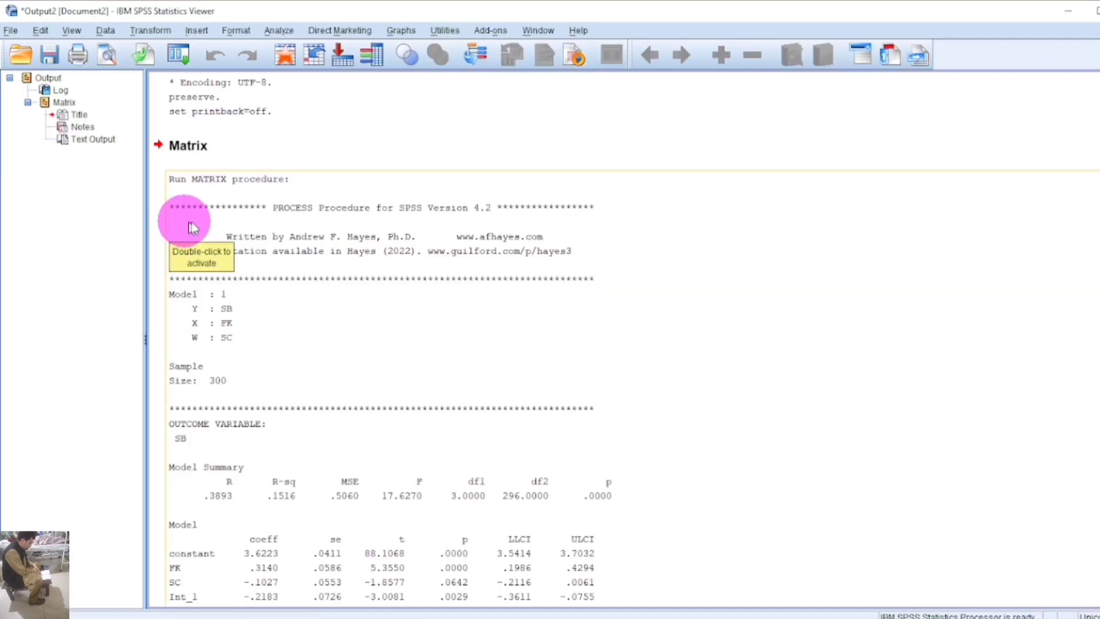
{"action": "scroll", "coordinate": [390, 338], "scroll_direction": "down", "scroll_amount": 4}
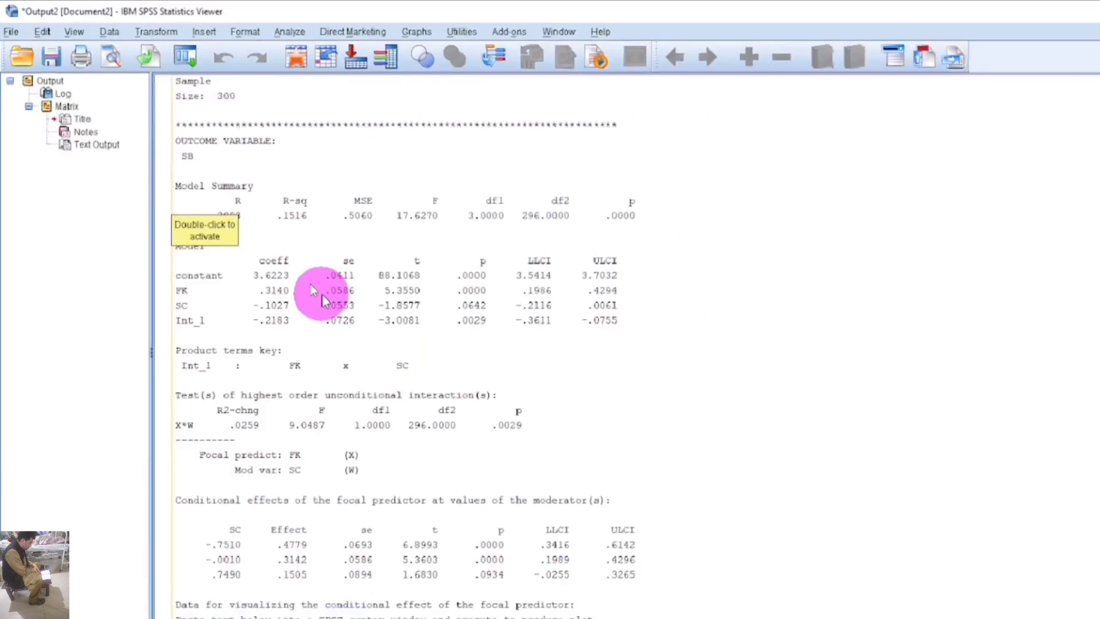
{"action": "scroll", "coordinate": [401, 321], "scroll_direction": "down", "scroll_amount": 6}
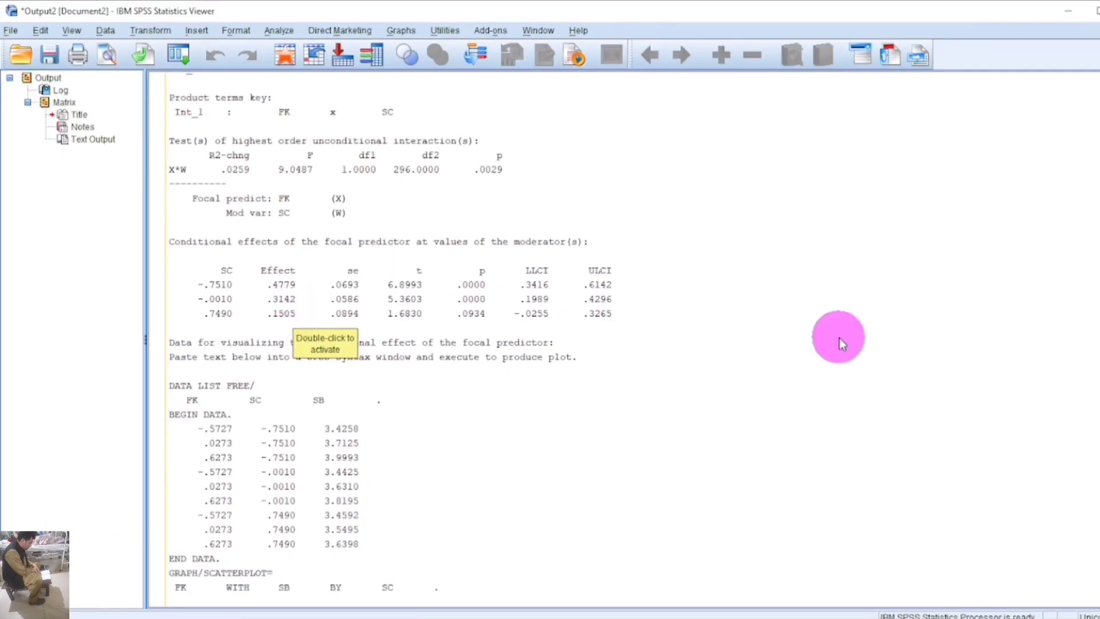
{"action": "scroll", "coordinate": [267, 325], "scroll_direction": "down", "scroll_amount": 4}
Step: Copy the DATA LIST FREE through GRAPH/SCATTERPLOT syntax from the PROCESS text output
{"action": "double_click", "coordinate": [182, 288]}
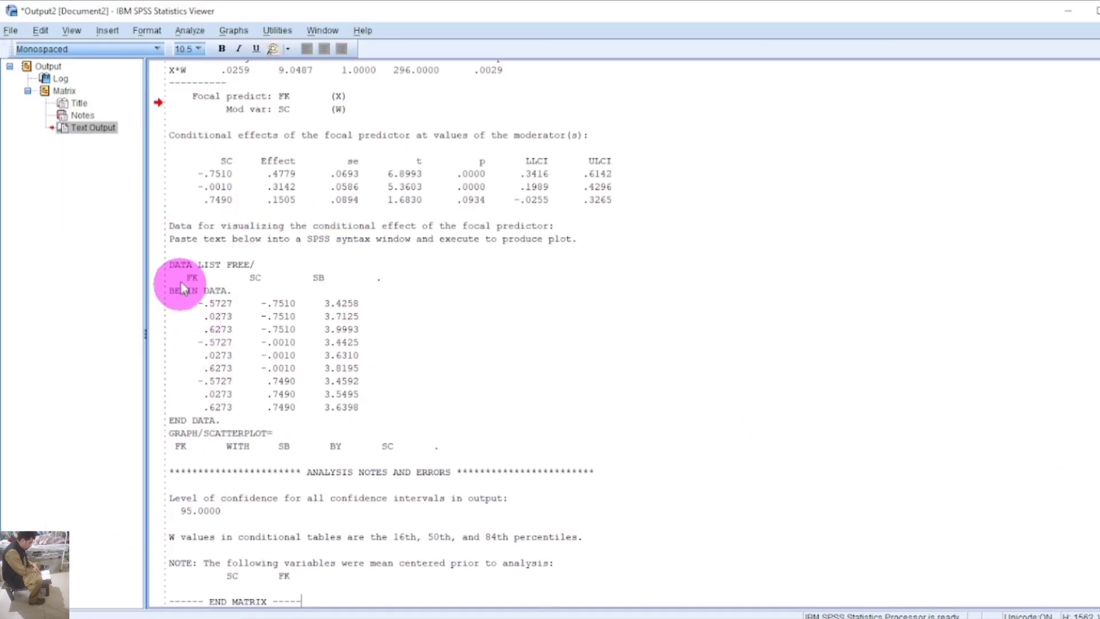
{"action": "left_click_drag", "start_coordinate": [172, 266], "coordinate": [378, 438]}
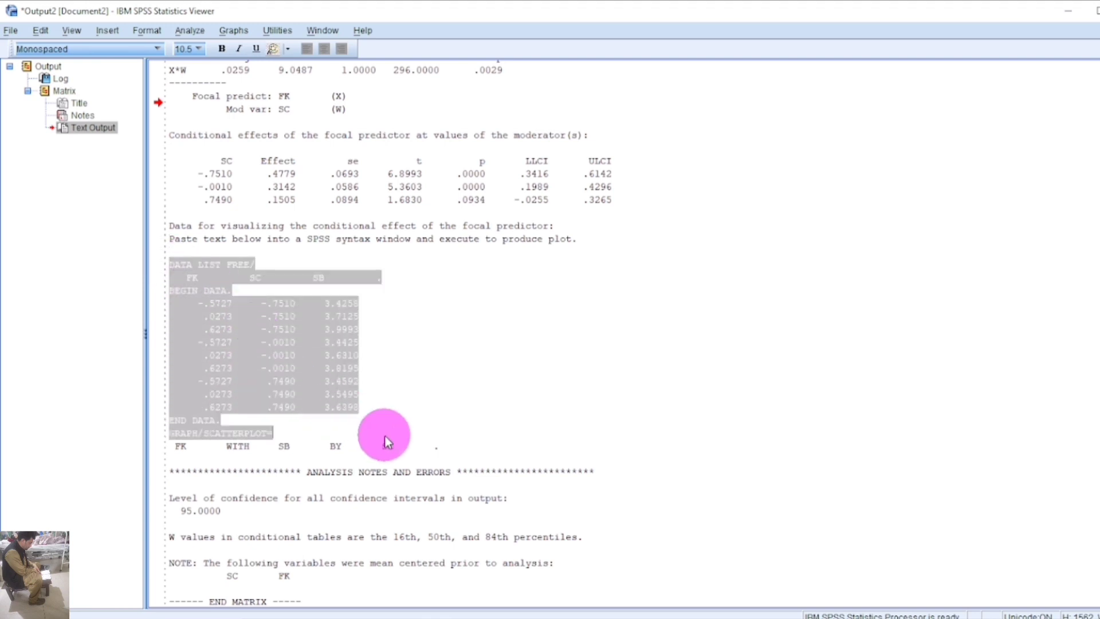
{"action": "right_click", "coordinate": [284, 376]}
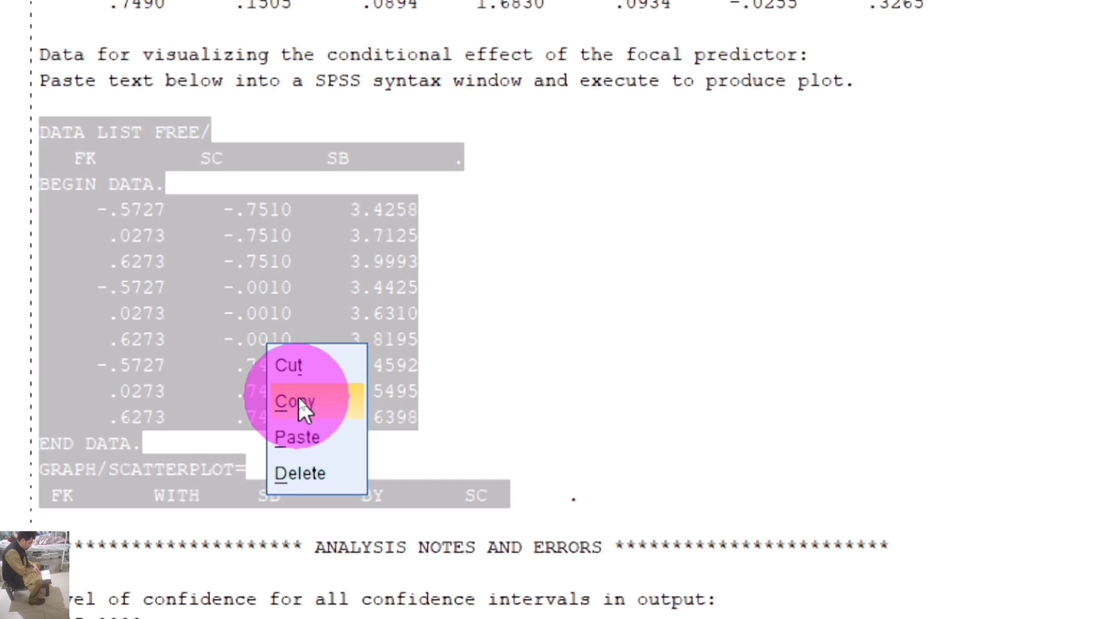
{"action": "left_click", "coordinate": [295, 401]}
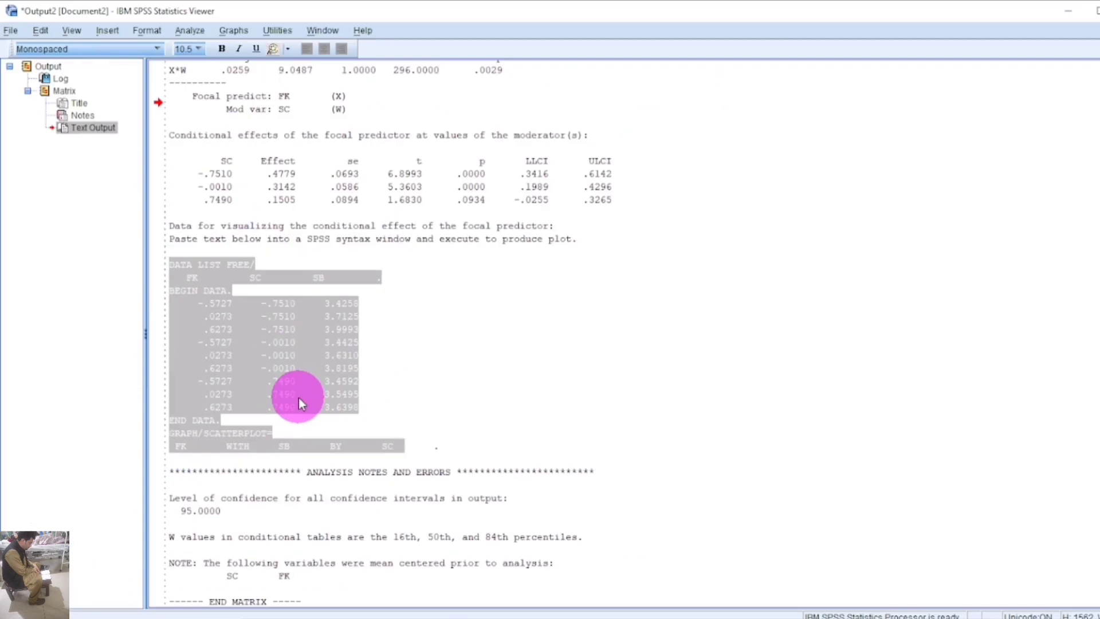
Step: Paste the plotting syntax into a new syntax window and run it to draw the SB-by-FK scatterplot
{"action": "left_click", "coordinate": [10, 29]}
{"action": "mouse_move", "coordinate": [115, 67]}
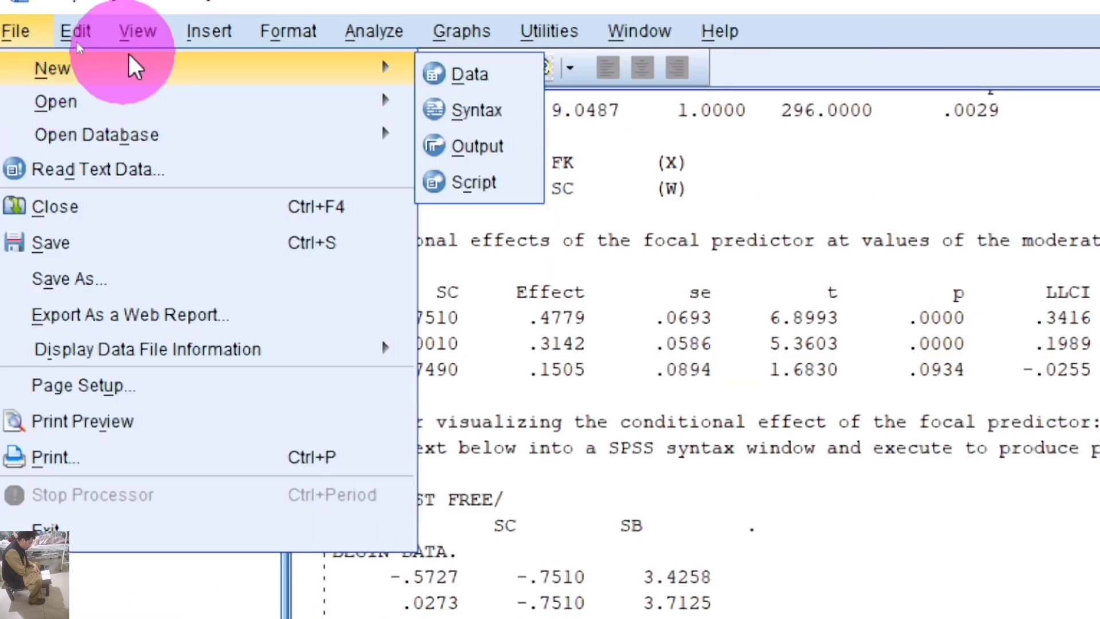
{"action": "left_click", "coordinate": [475, 110]}
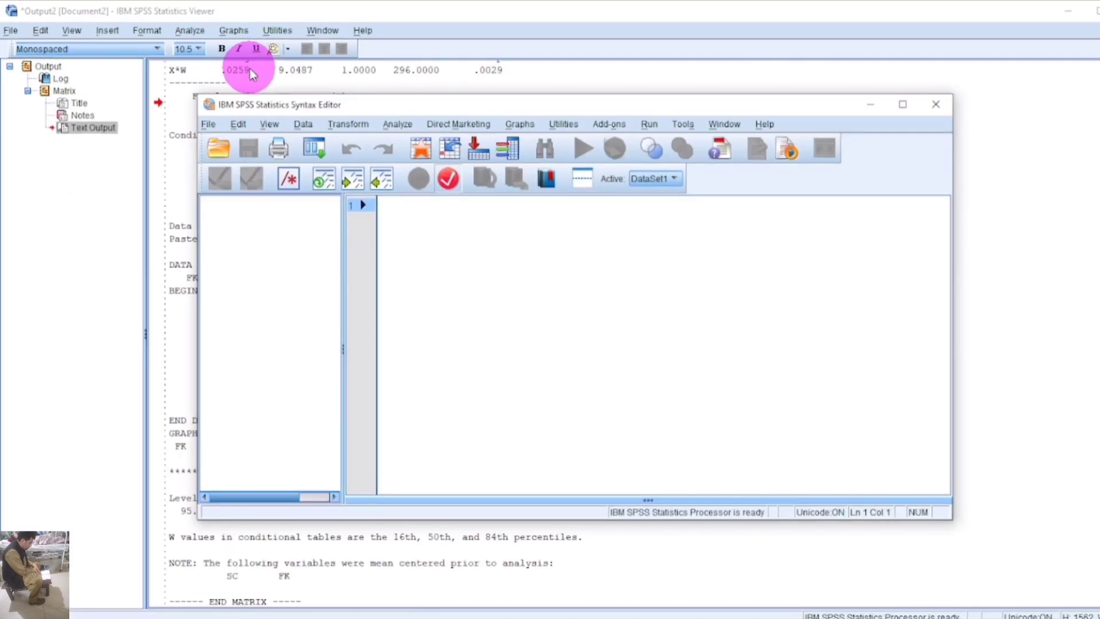
{"action": "key", "text": "ctrl+v"}
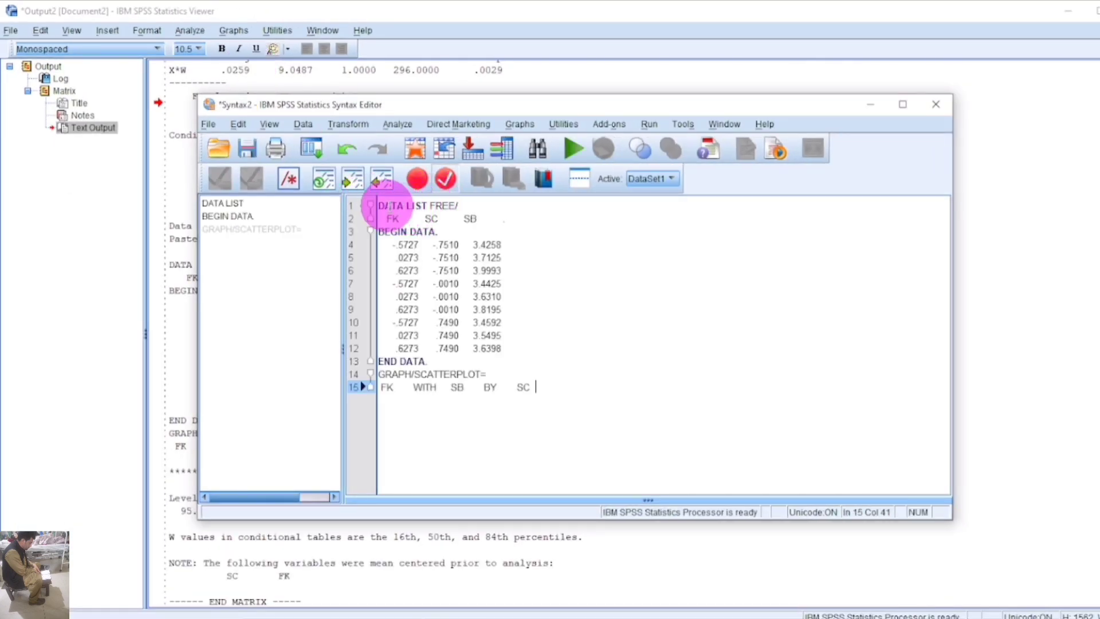
{"action": "left_click_drag", "start_coordinate": [378, 205], "coordinate": [541, 386]}
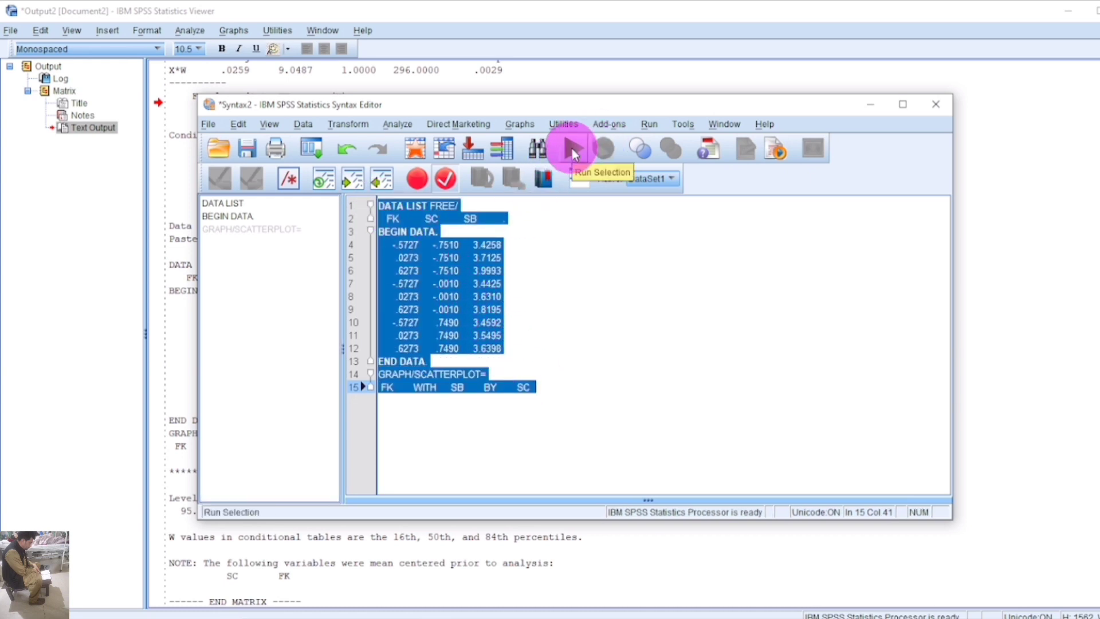
{"action": "left_click", "coordinate": [571, 149]}
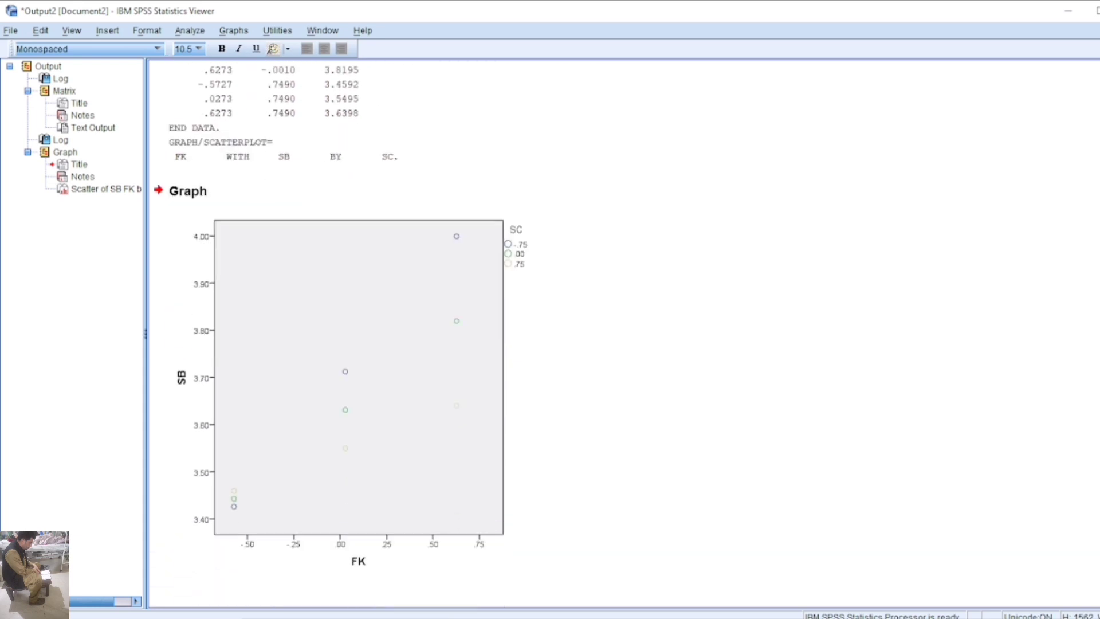
Step: Open the SB-by-FK scatterplot in a separate Chart Editor window
{"action": "right_click", "coordinate": [456, 252]}
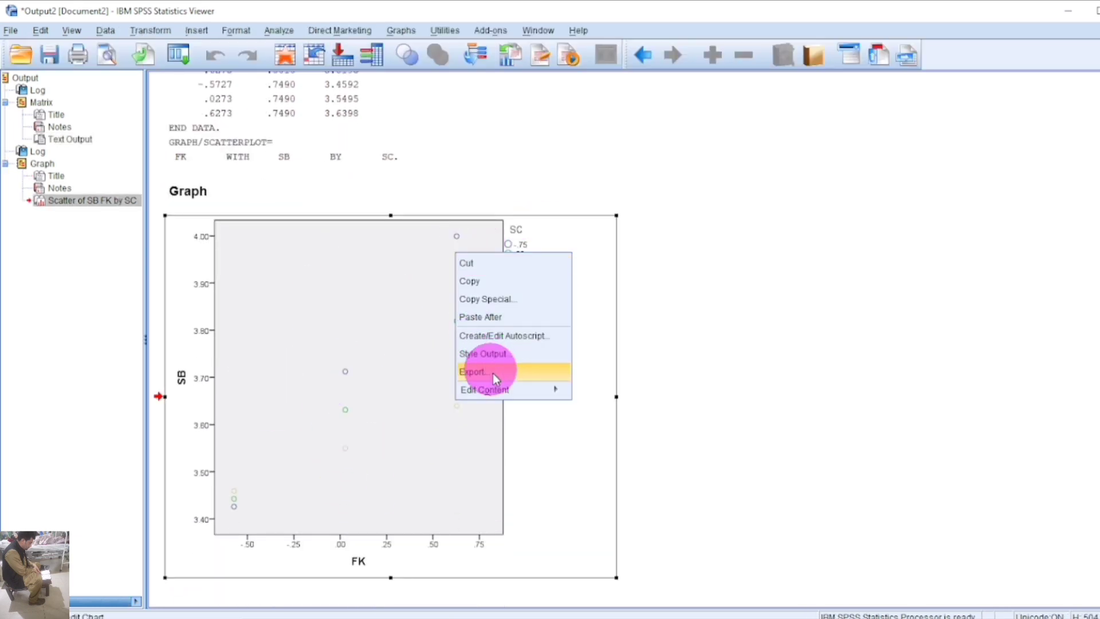
{"action": "mouse_move", "coordinate": [544, 390]}
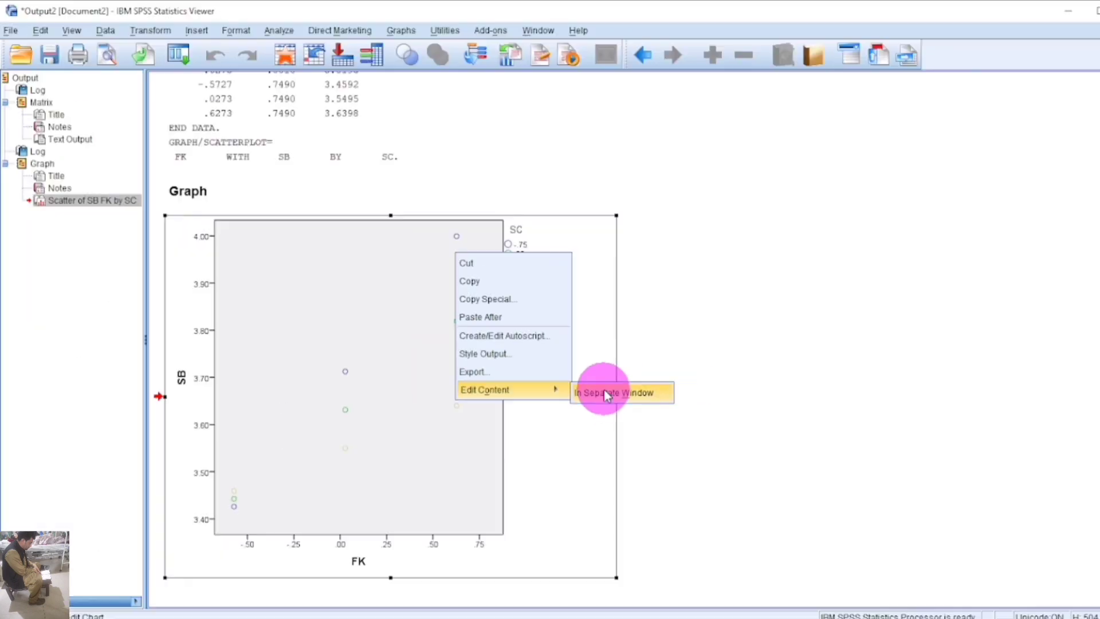
{"action": "left_click", "coordinate": [604, 383]}
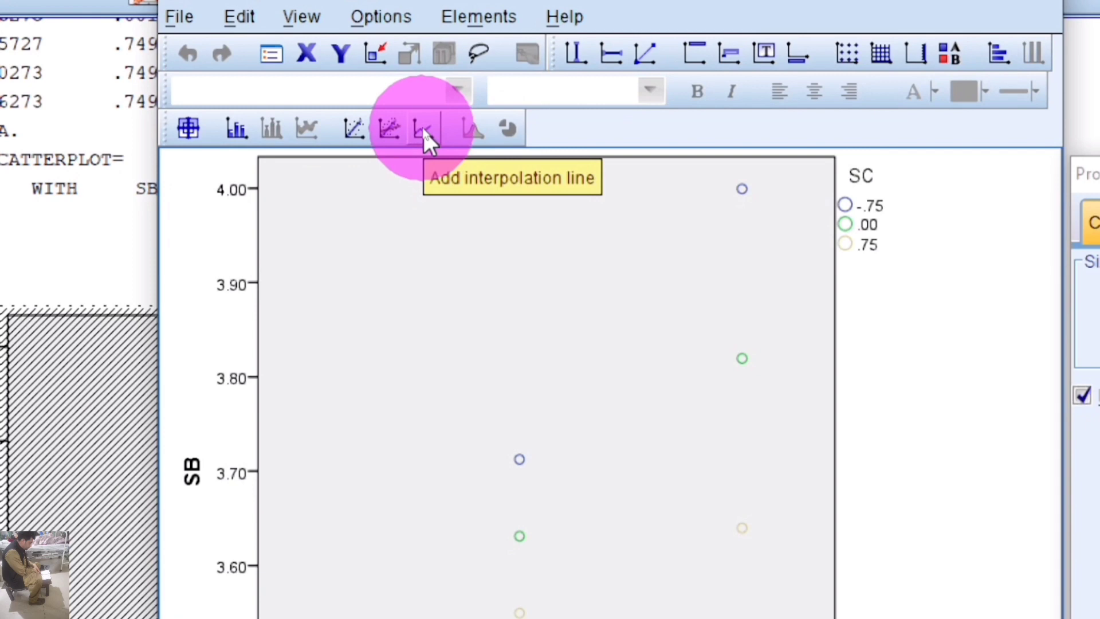
Step: Add straight interpolation lines joining each SC level's points
{"action": "left_click", "coordinate": [422, 130]}
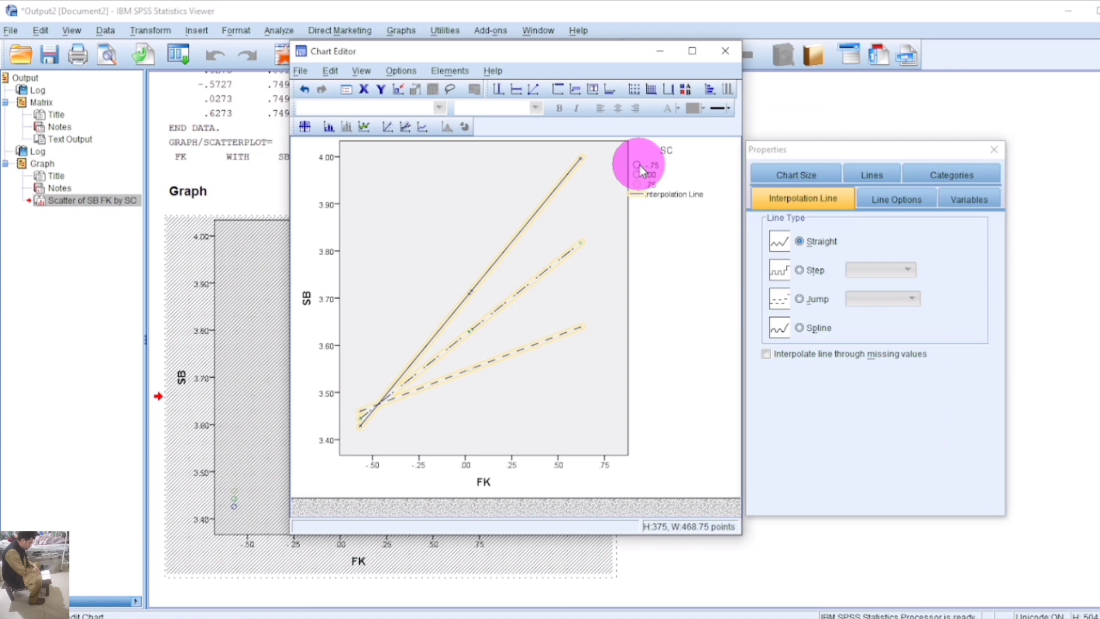
Step: Restyle the -.75 markers as rectangles, size 15, border width 2, with red fill and red border
{"action": "left_click", "coordinate": [639, 165]}
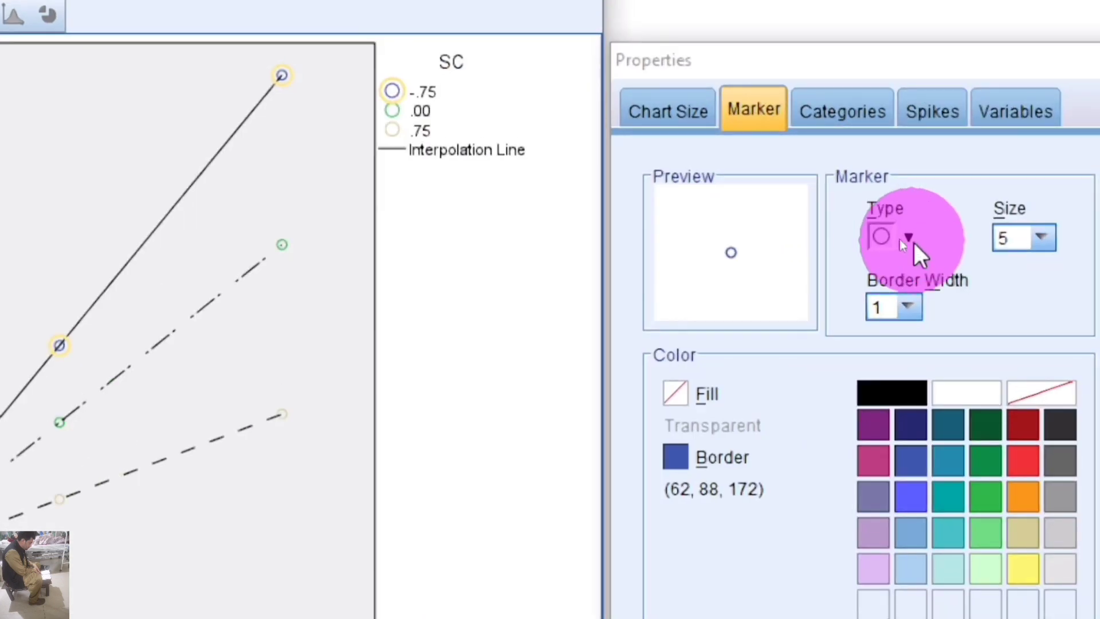
{"action": "left_click", "coordinate": [896, 238]}
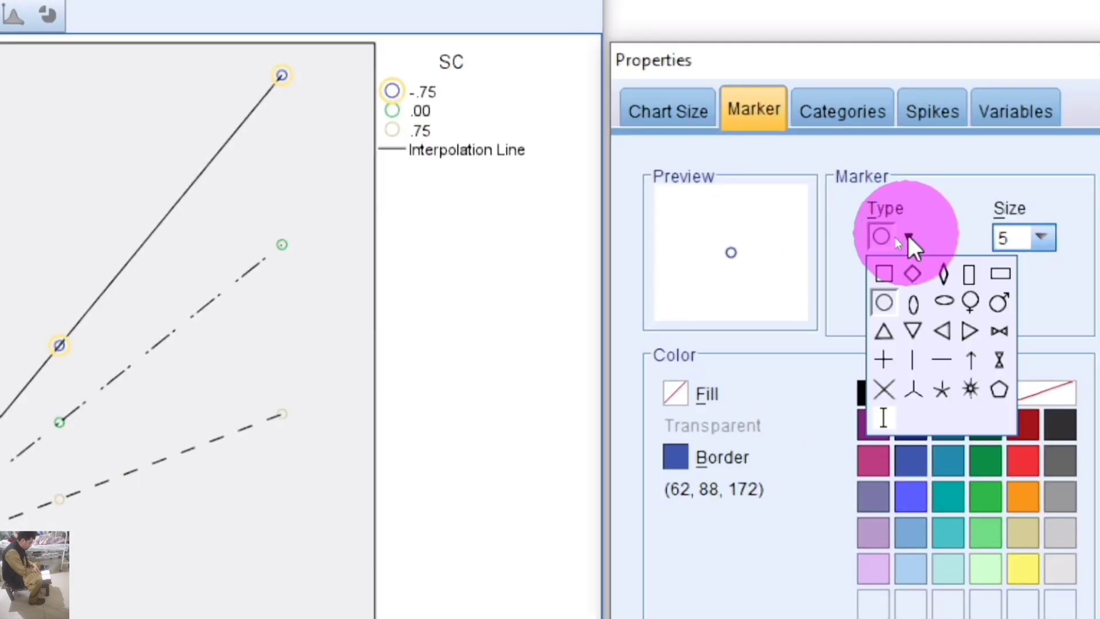
{"action": "left_click", "coordinate": [999, 274]}
{"action": "left_click", "coordinate": [1041, 238]}
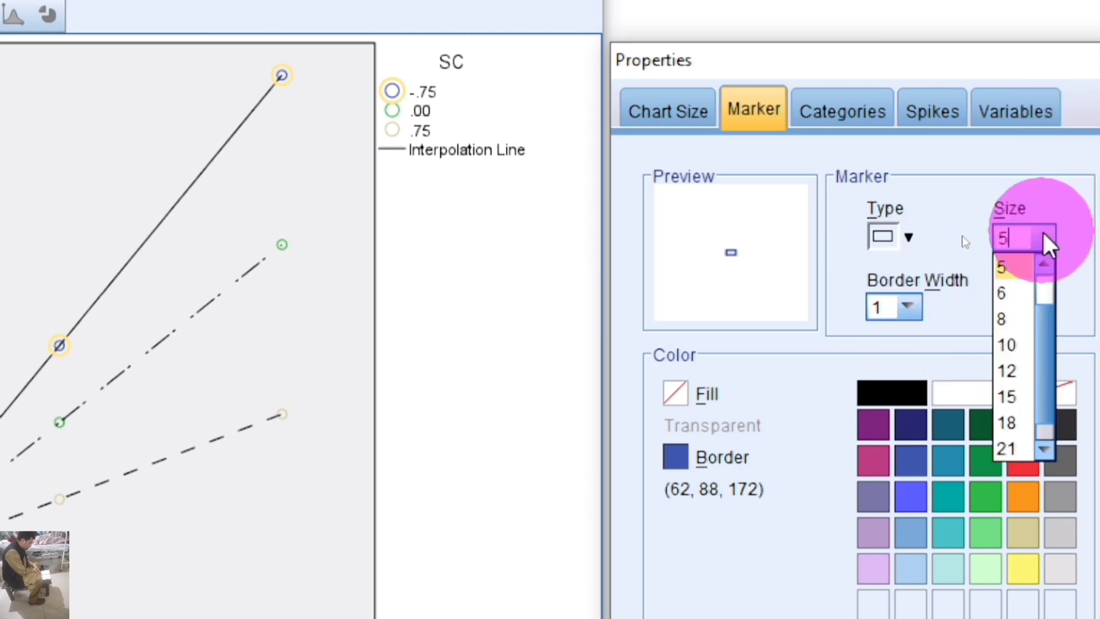
{"action": "left_click", "coordinate": [1011, 393]}
{"action": "left_click", "coordinate": [908, 308]}
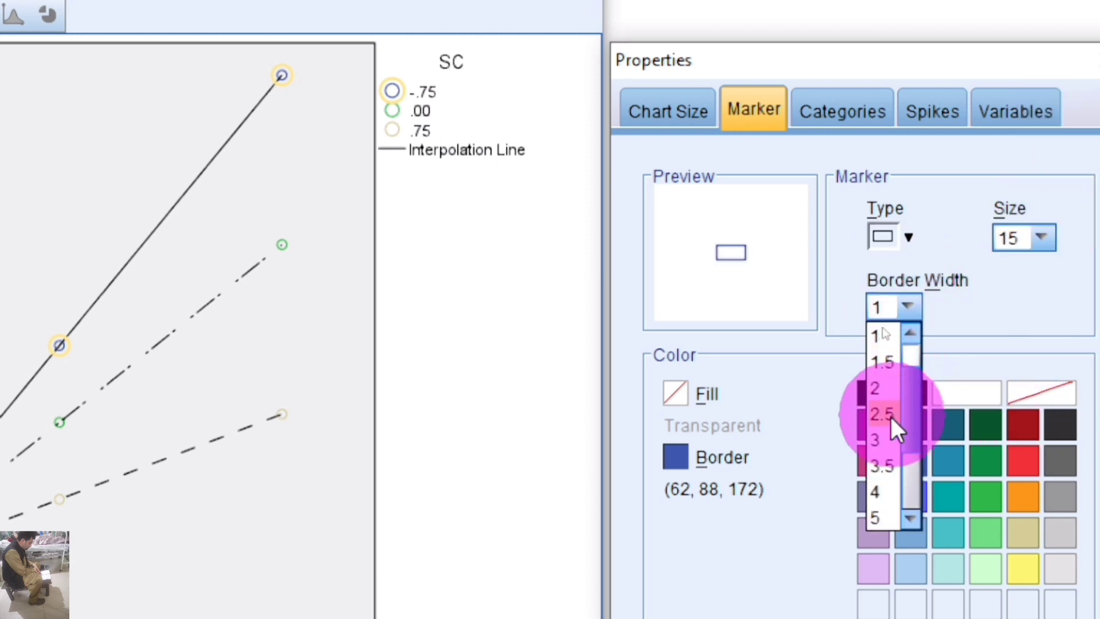
{"action": "left_click", "coordinate": [876, 385]}
{"action": "left_click", "coordinate": [676, 394]}
{"action": "left_click", "coordinate": [1024, 463]}
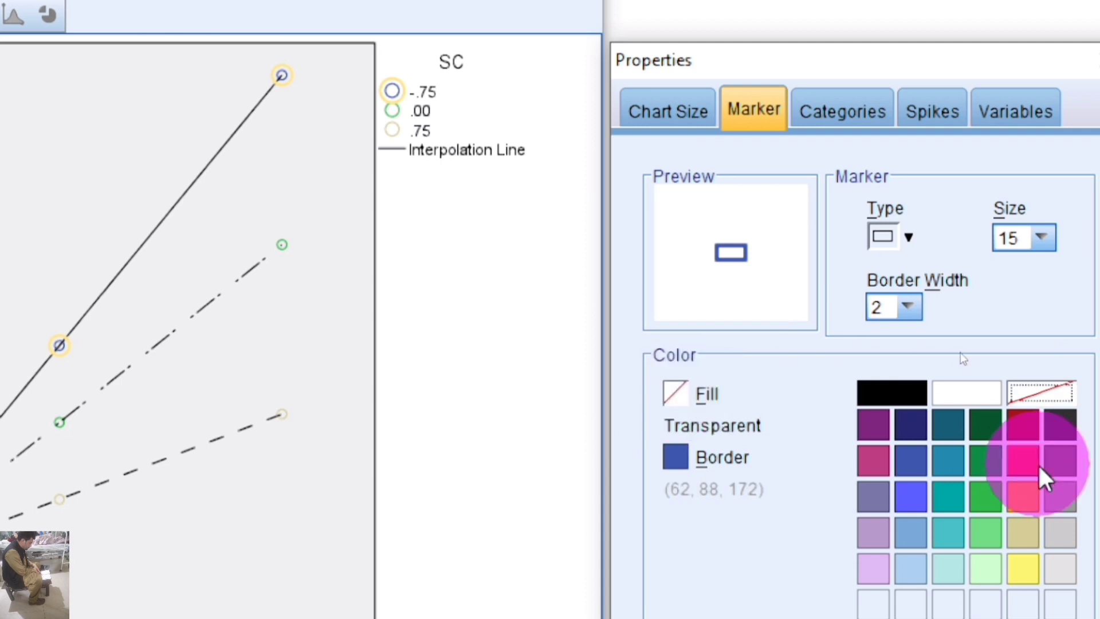
{"action": "left_click", "coordinate": [708, 493]}
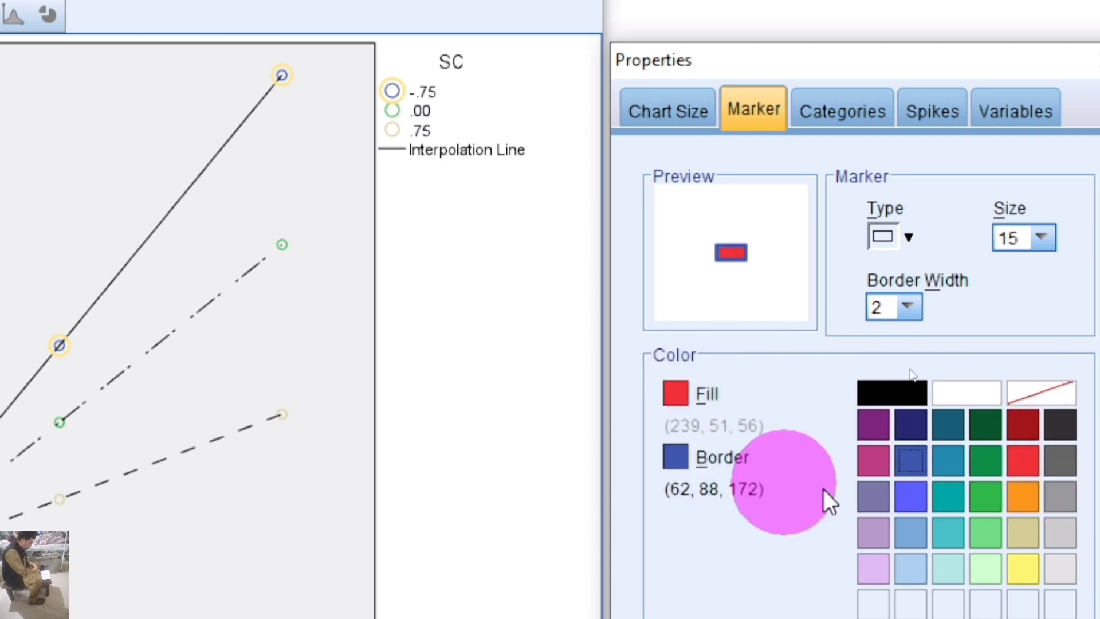
{"action": "left_click", "coordinate": [1024, 463]}
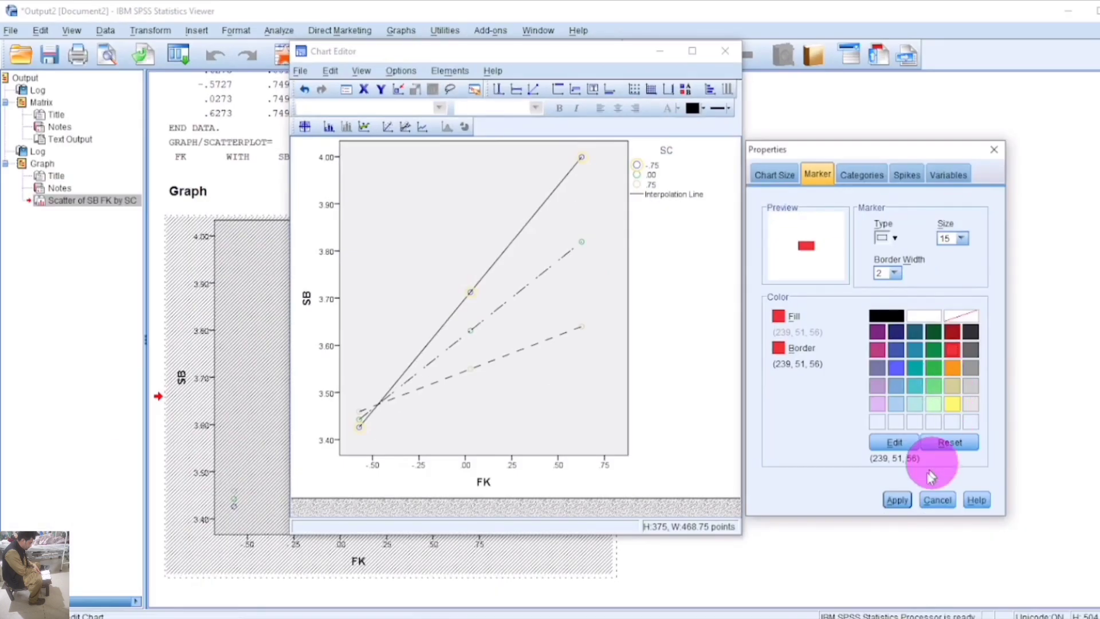
{"action": "left_click", "coordinate": [897, 499]}
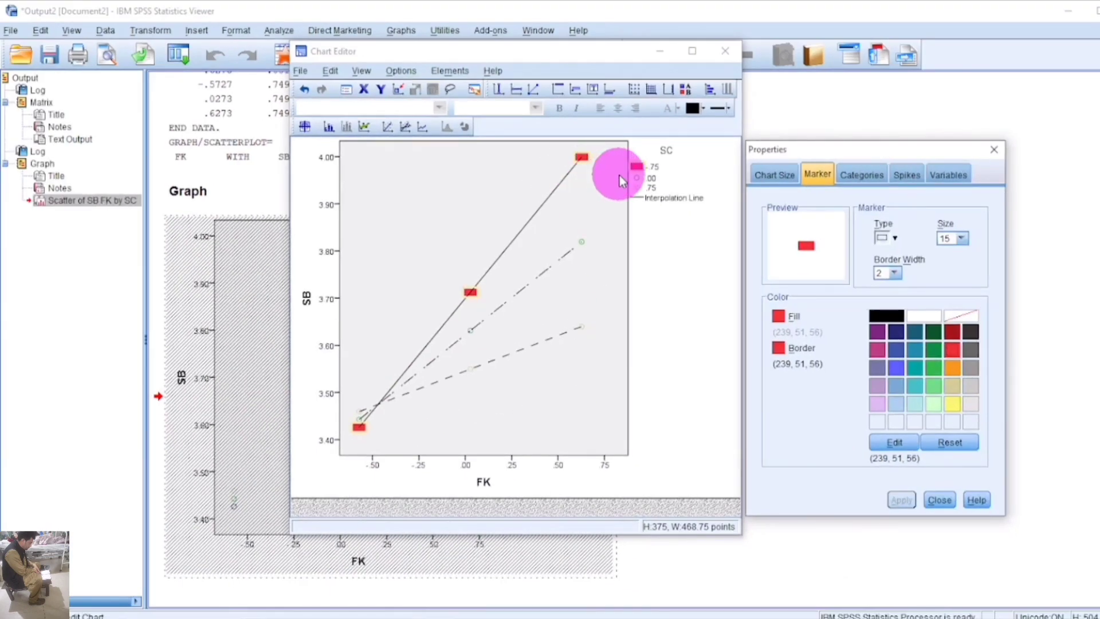
Step: Make the .00 markers green-filled rectangles, size 15, border width 2
{"action": "left_click", "coordinate": [638, 179]}
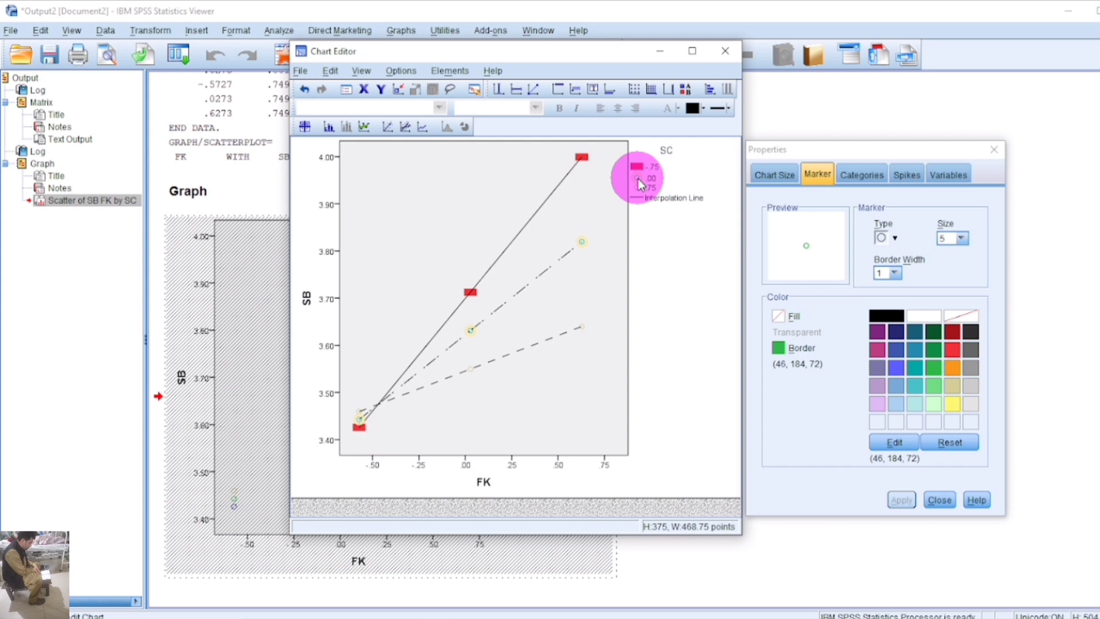
{"action": "left_click", "coordinate": [890, 237]}
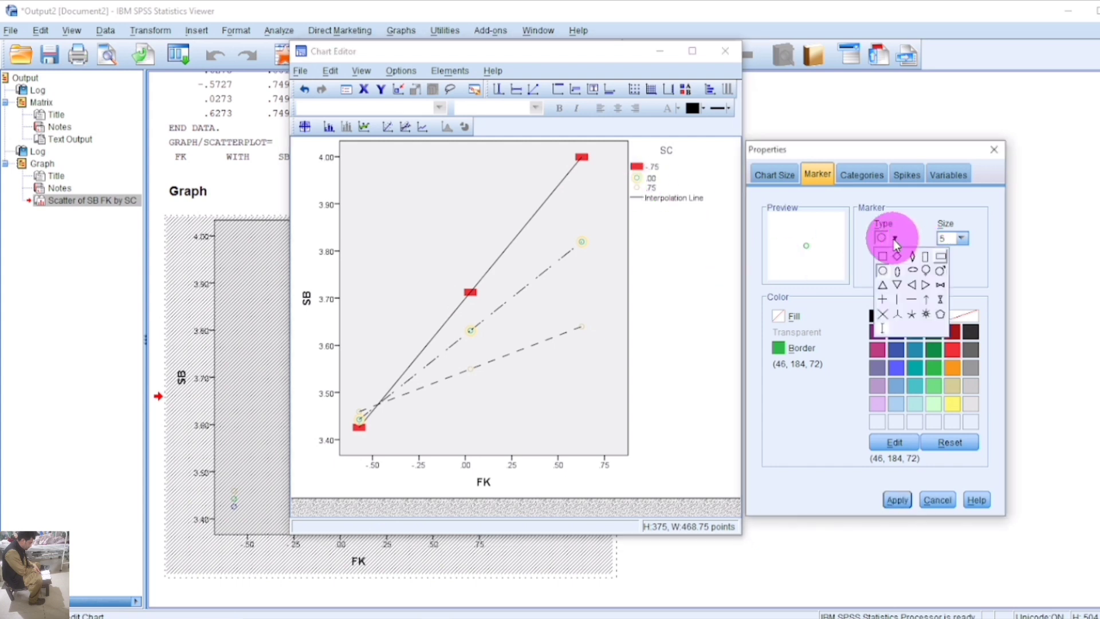
{"action": "left_click", "coordinate": [942, 260]}
{"action": "left_click", "coordinate": [964, 243]}
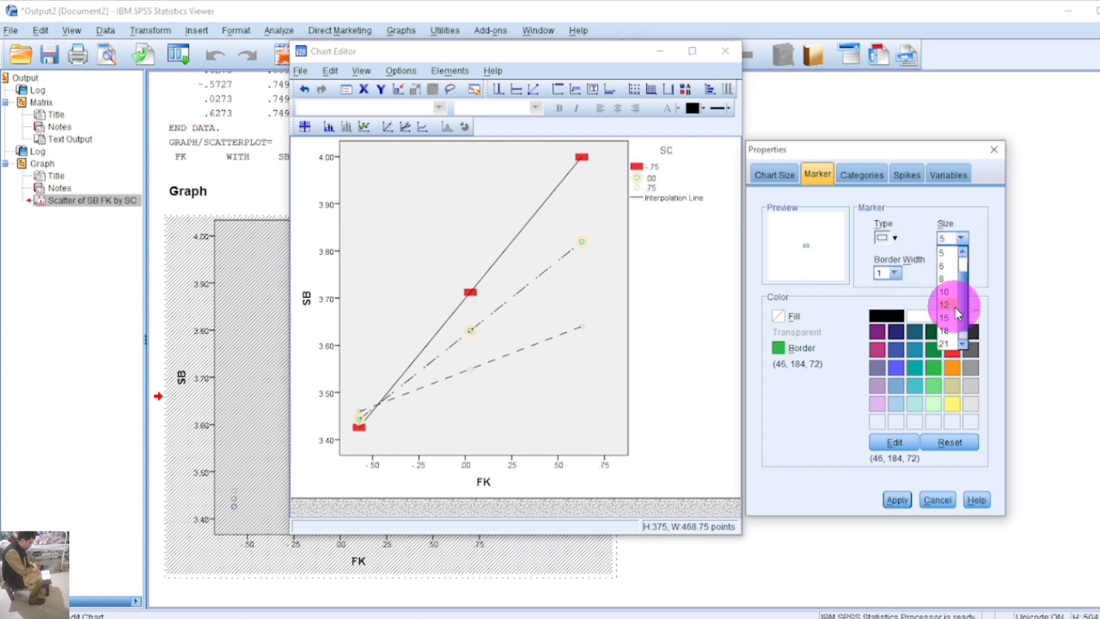
{"action": "left_click", "coordinate": [963, 289]}
{"action": "left_click", "coordinate": [894, 273]}
{"action": "left_click", "coordinate": [896, 313]}
{"action": "left_click", "coordinate": [793, 316]}
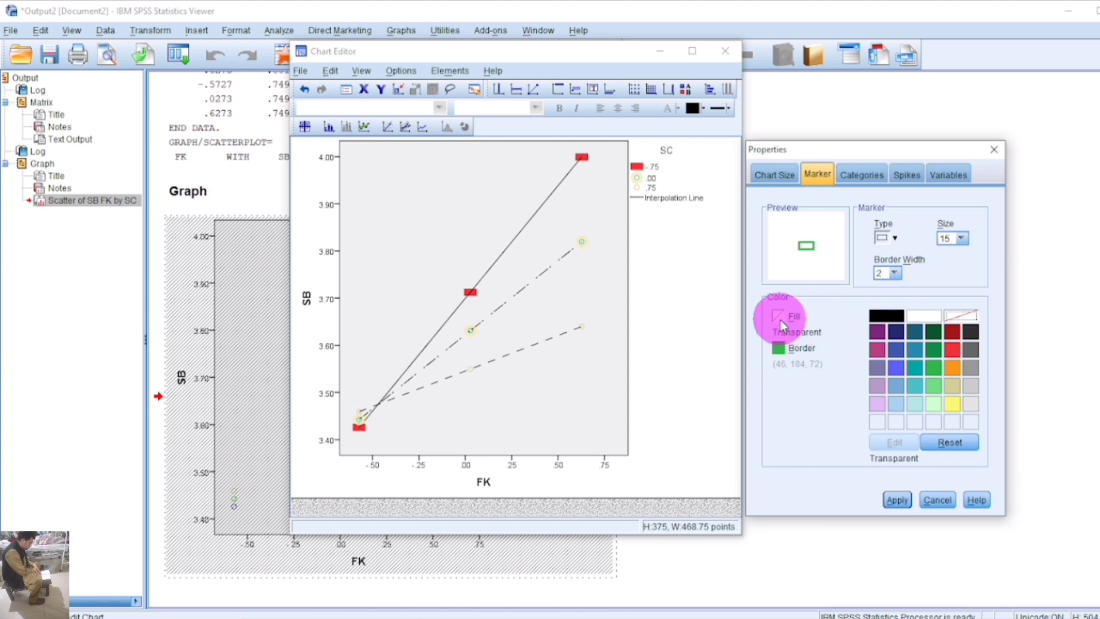
{"action": "left_click", "coordinate": [933, 367]}
{"action": "left_click", "coordinate": [898, 500]}
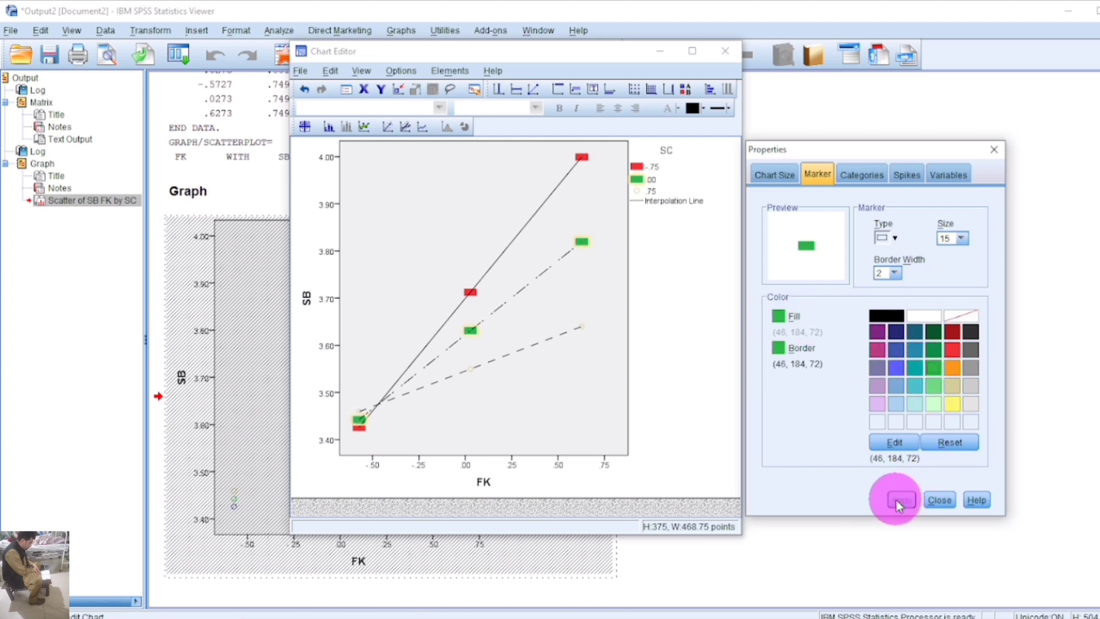
Step: Make the .75 markers rectangles, size 15, border width 2, with navy fill and navy border
{"action": "left_click", "coordinate": [640, 197]}
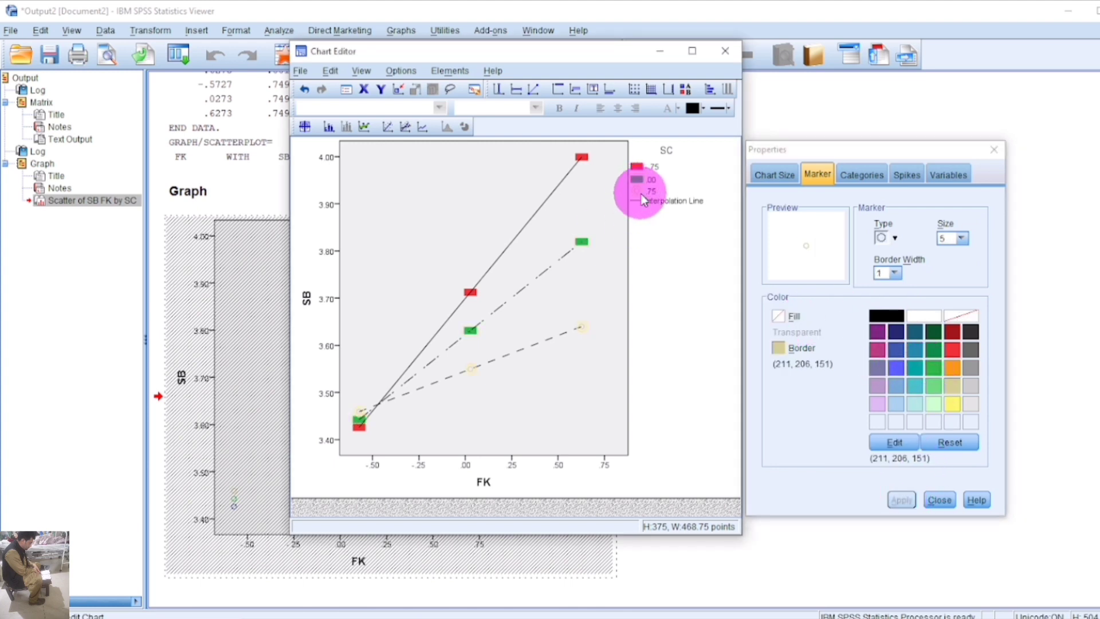
{"action": "left_click", "coordinate": [895, 240]}
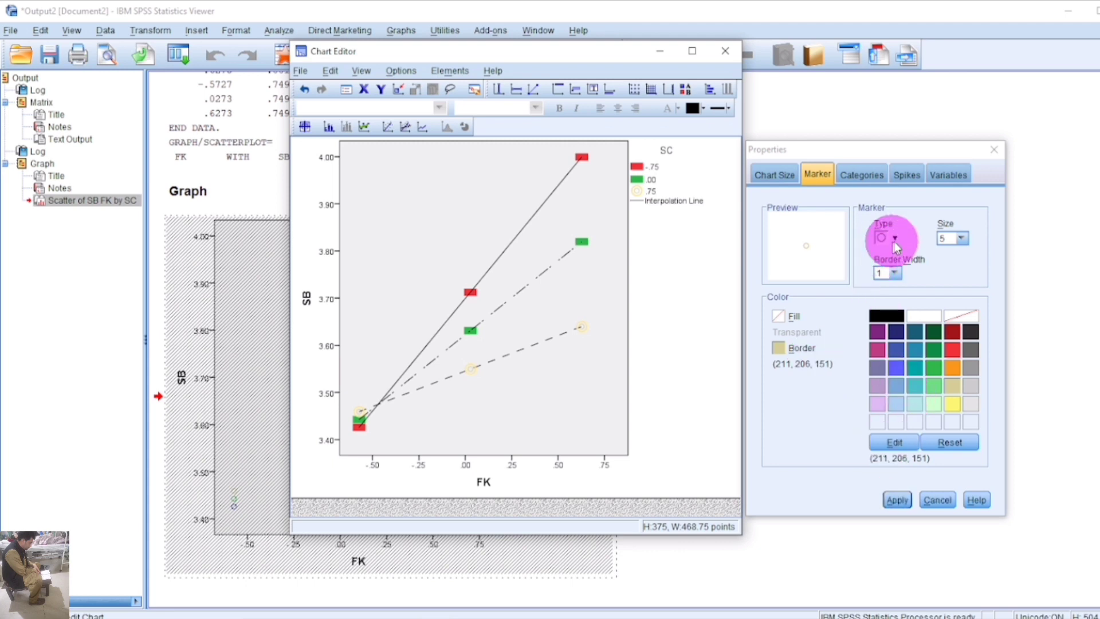
{"action": "left_click", "coordinate": [939, 247]}
{"action": "left_click", "coordinate": [958, 239]}
{"action": "left_click", "coordinate": [937, 308]}
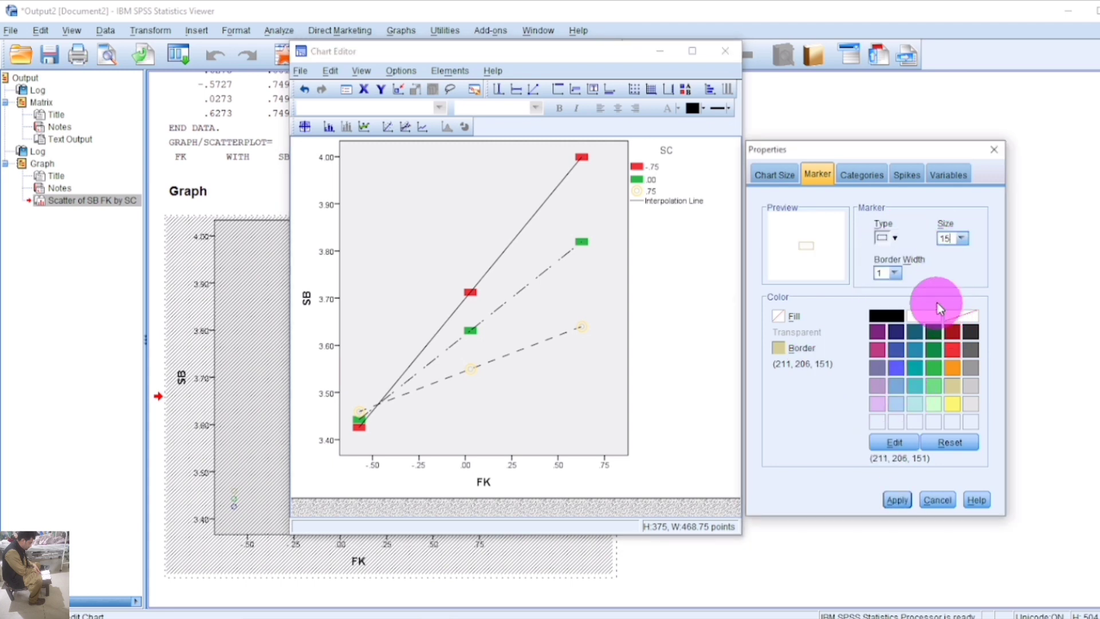
{"action": "left_click", "coordinate": [895, 273]}
{"action": "left_click", "coordinate": [885, 289]}
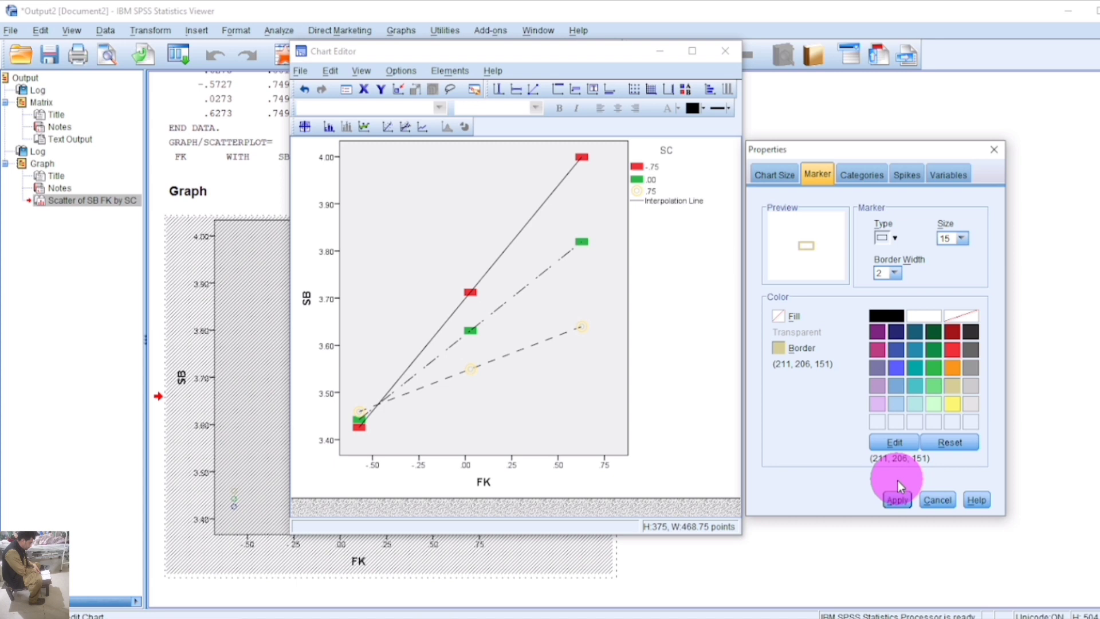
{"action": "left_click", "coordinate": [778, 315]}
{"action": "left_click", "coordinate": [896, 331]}
{"action": "left_click", "coordinate": [786, 347]}
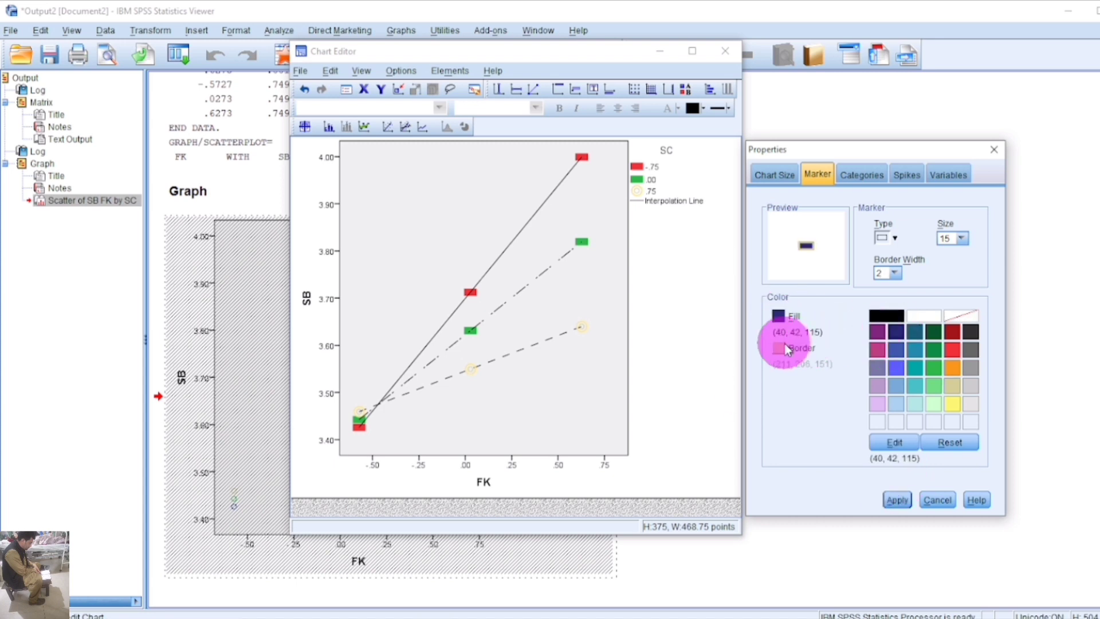
{"action": "left_click", "coordinate": [896, 331]}
{"action": "left_click", "coordinate": [898, 496]}
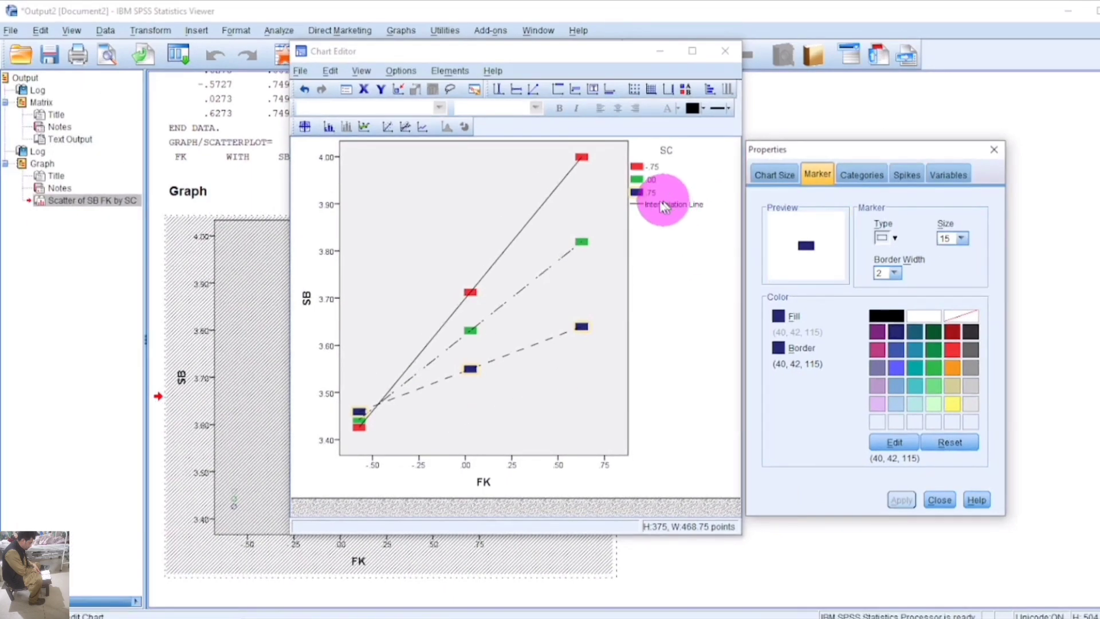
Step: Make the .00 group's interpolation line solid
{"action": "left_click", "coordinate": [489, 309]}
{"action": "left_click", "coordinate": [570, 250]}
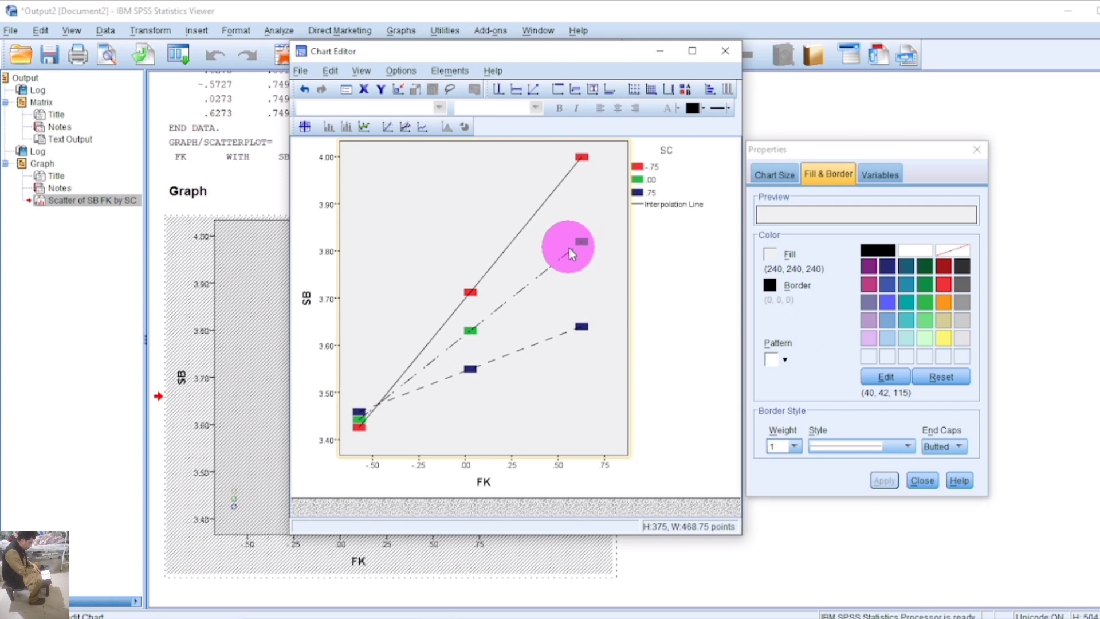
{"action": "left_click", "coordinate": [568, 252]}
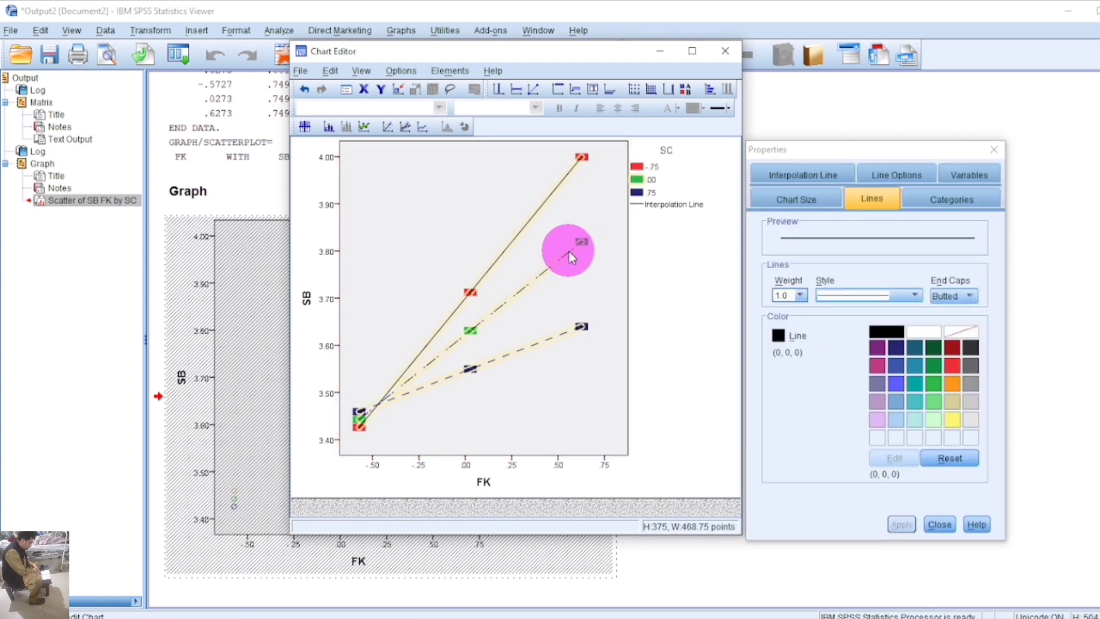
{"action": "right_click", "coordinate": [568, 252]}
{"action": "mouse_move", "coordinate": [590, 270]}
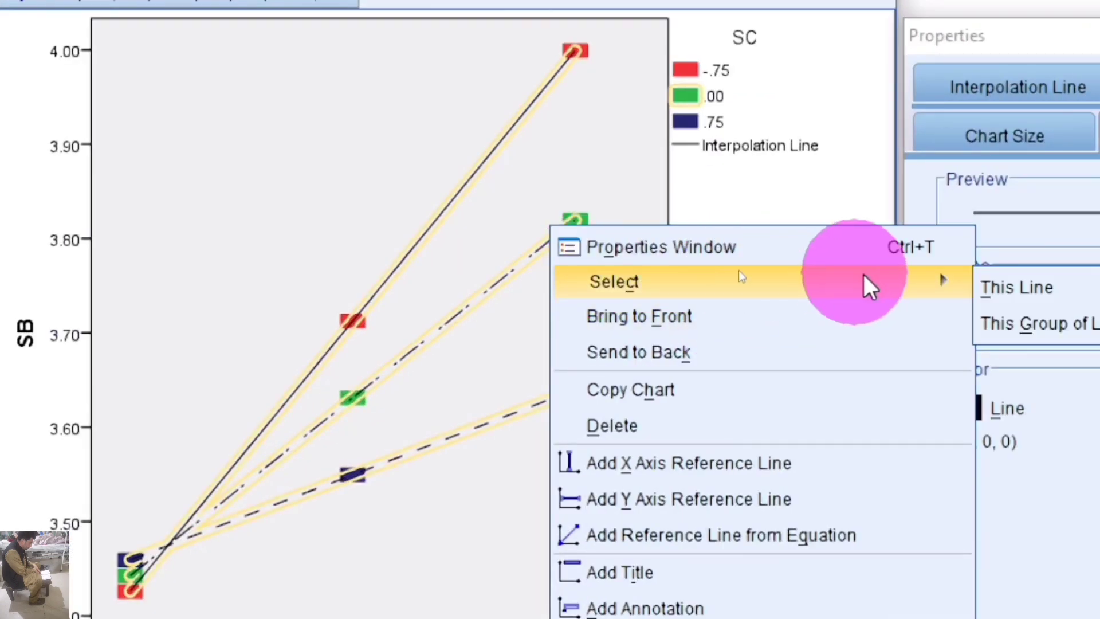
{"action": "left_click", "coordinate": [1020, 289]}
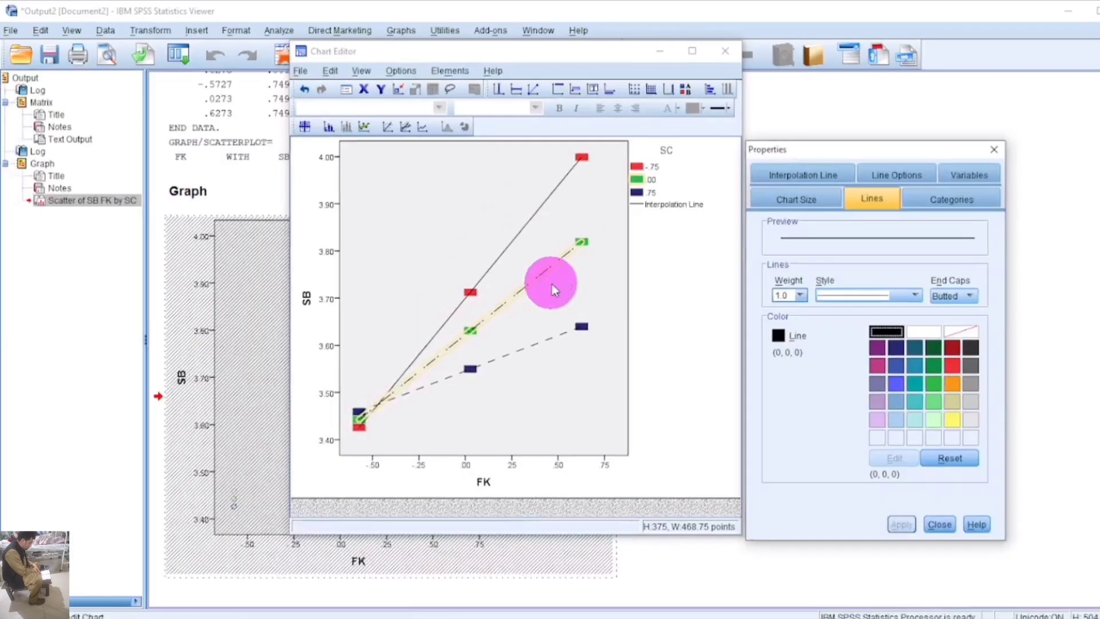
{"action": "left_click", "coordinate": [915, 295]}
{"action": "left_click", "coordinate": [872, 308]}
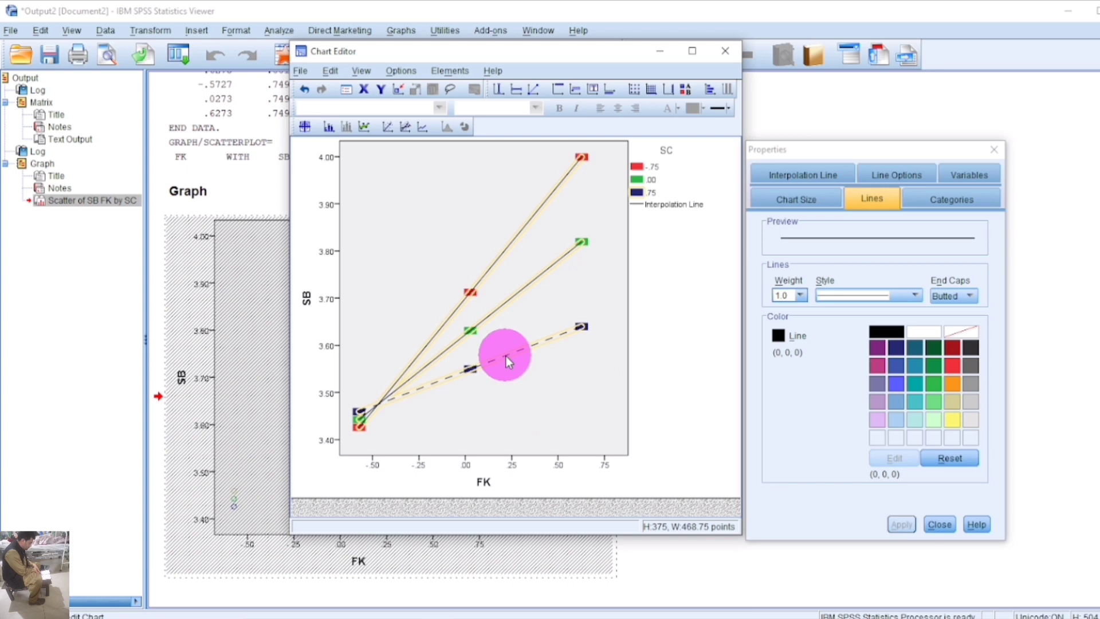
Step: Change the remaining dashed .75 interpolation line to a solid style
{"action": "right_click", "coordinate": [502, 410]}
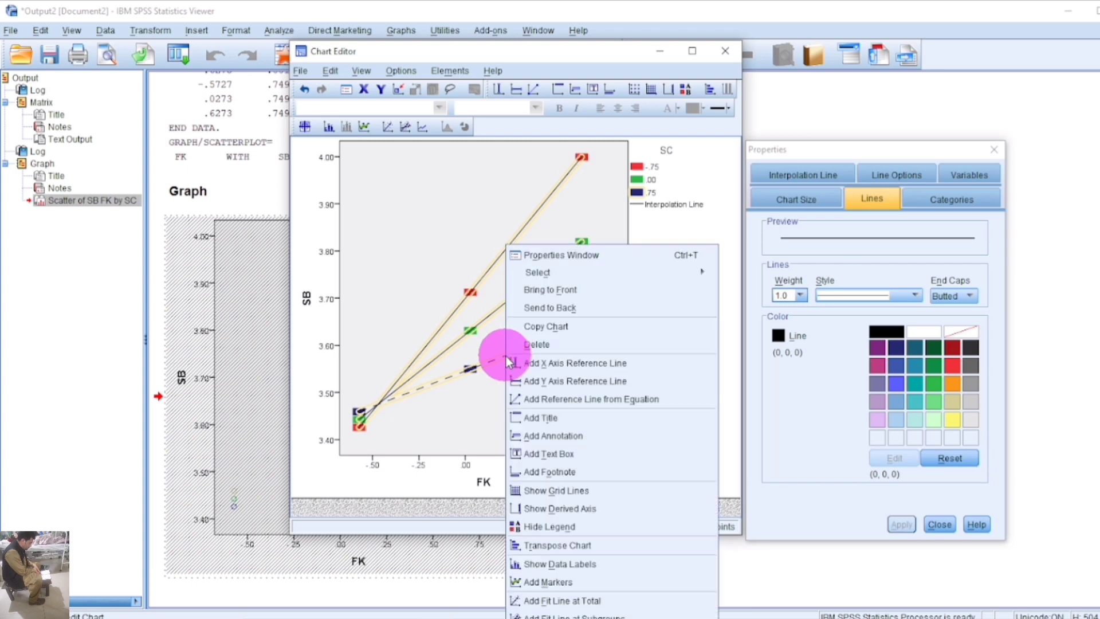
{"action": "mouse_move", "coordinate": [560, 275]}
{"action": "left_click", "coordinate": [739, 279]}
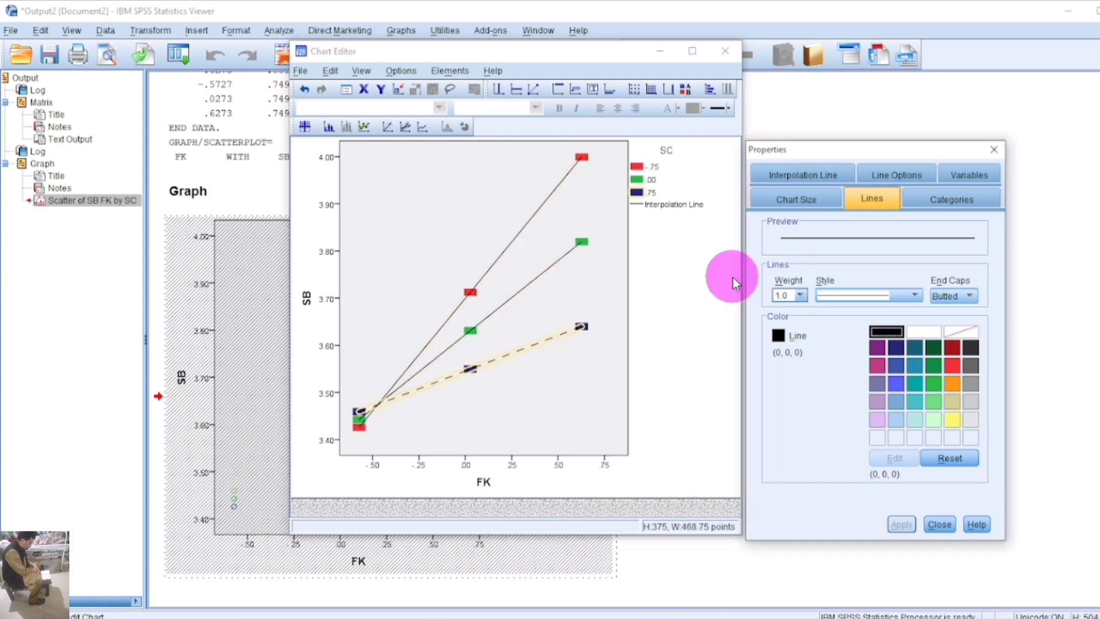
{"action": "left_click", "coordinate": [917, 296]}
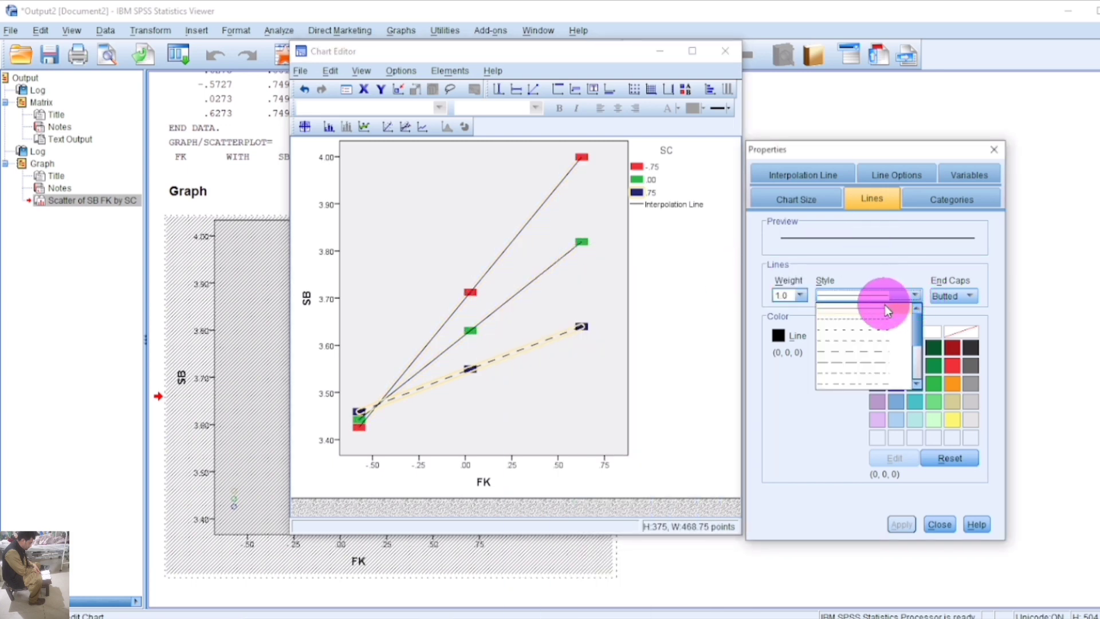
{"action": "left_click", "coordinate": [887, 311]}
{"action": "left_click", "coordinate": [897, 525]}
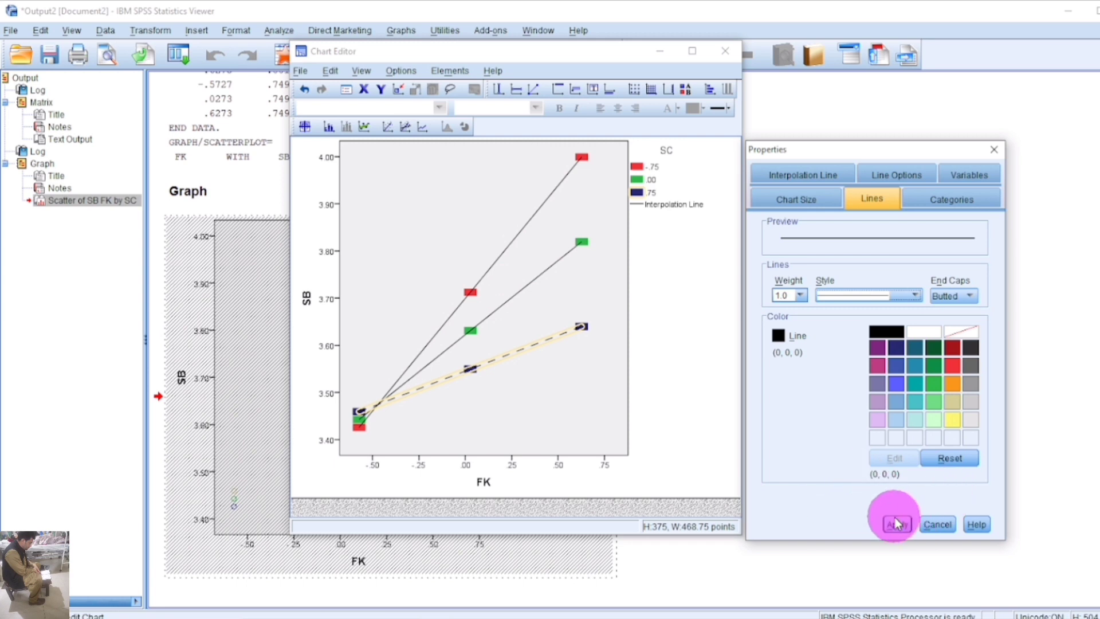
{"action": "left_click", "coordinate": [507, 404]}
Step: Retitle the horizontal axis from FK to 'Low FK … High FK'
{"action": "left_click", "coordinate": [496, 480]}
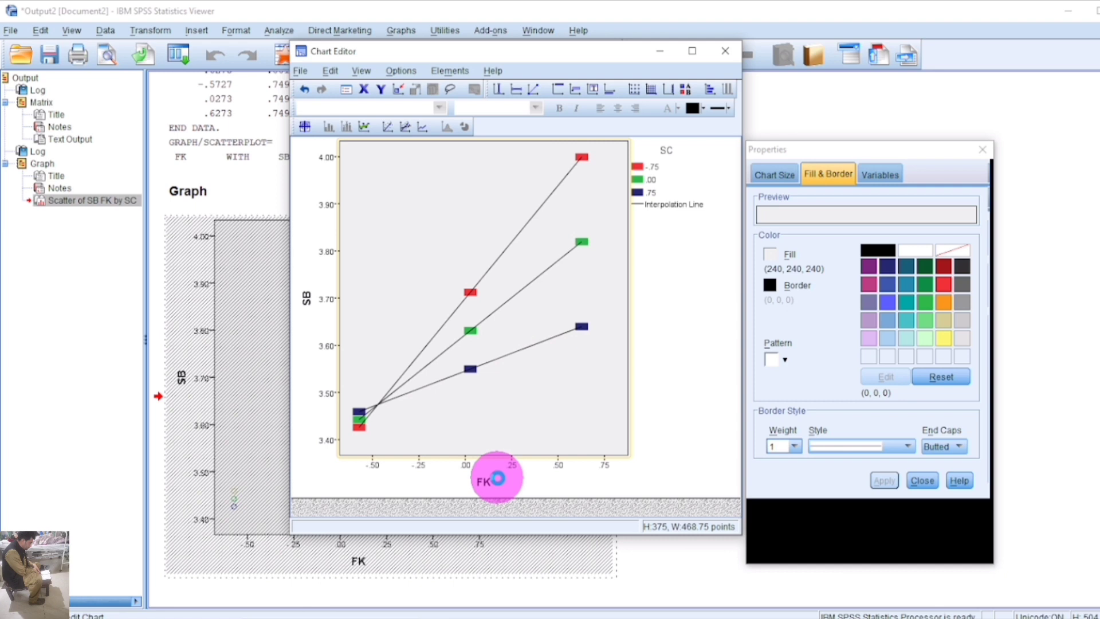
{"action": "right_click", "coordinate": [498, 477]}
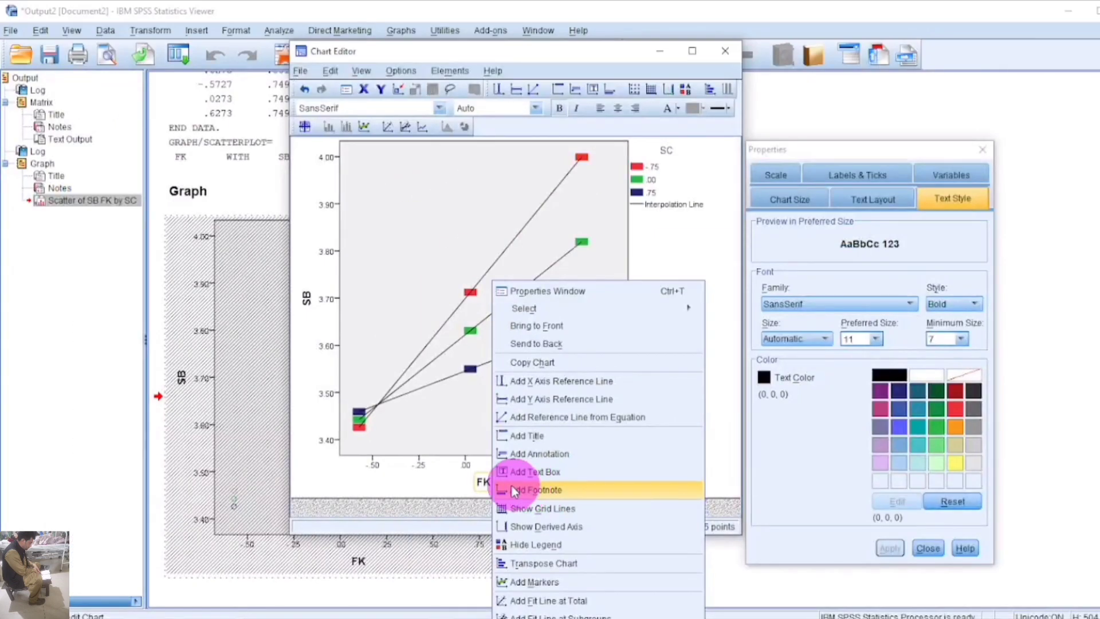
{"action": "left_click", "coordinate": [492, 492]}
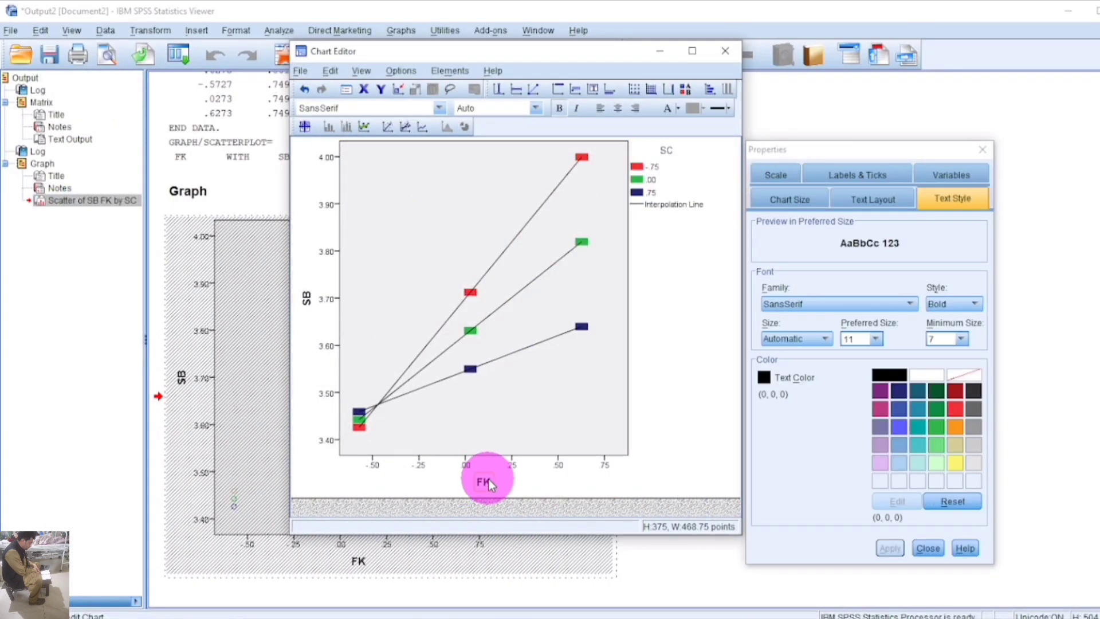
{"action": "left_click", "coordinate": [488, 482]}
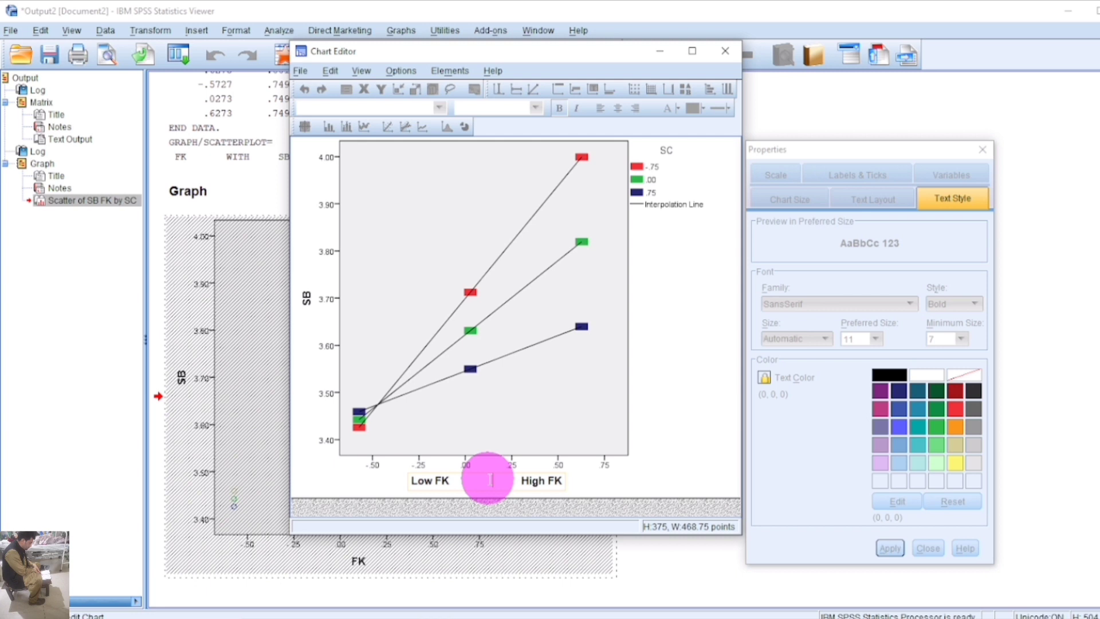
Step: Rename the vertical axis title from SB to 'Management'
{"action": "left_click", "coordinate": [305, 298]}
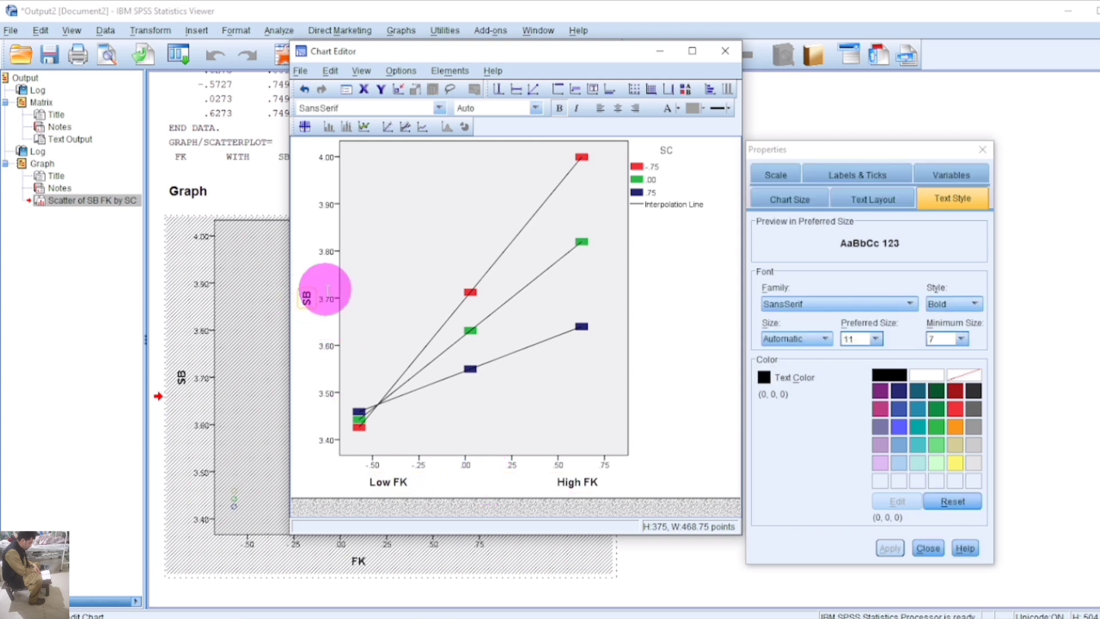
{"action": "left_click", "coordinate": [308, 297]}
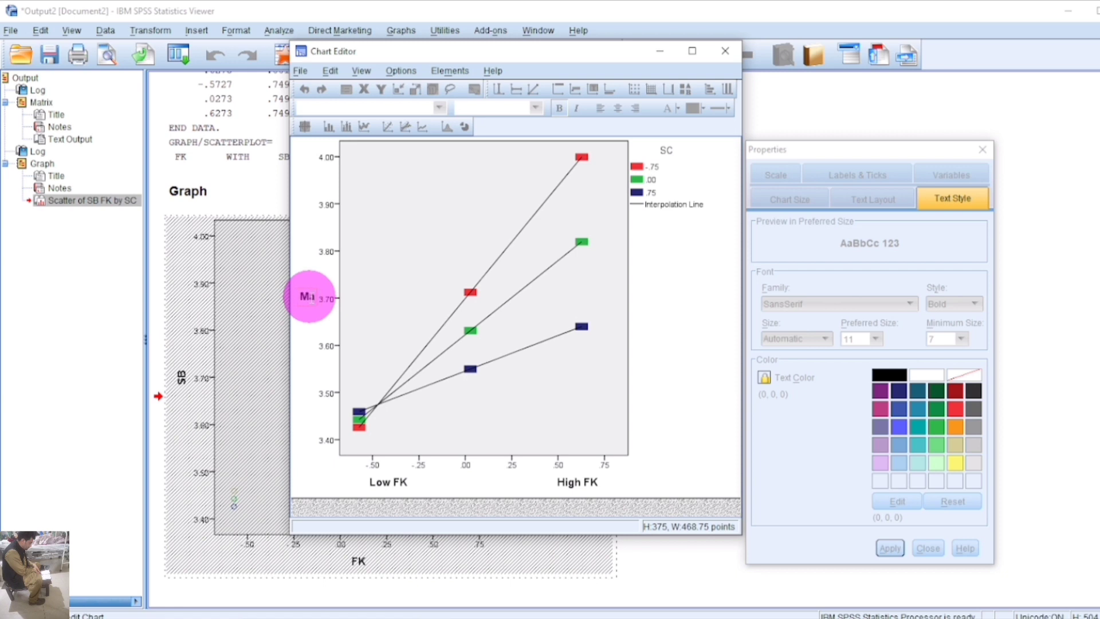
{"action": "left_click", "coordinate": [309, 296]}
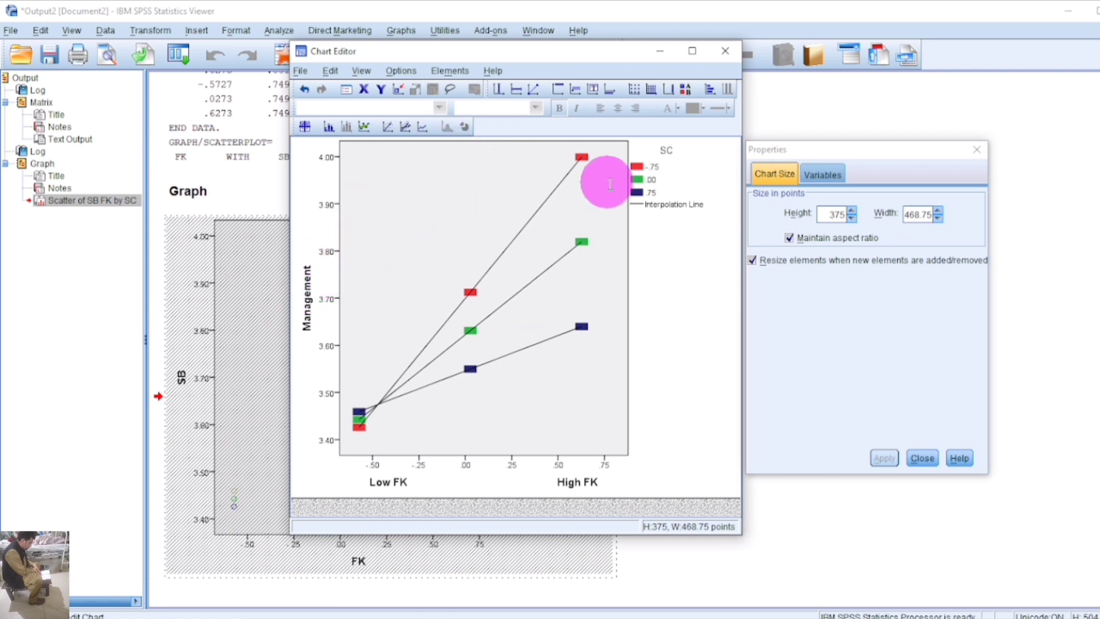
Step: Widen the chart to the right and give the plot area a white fill
{"action": "left_click", "coordinate": [334, 235]}
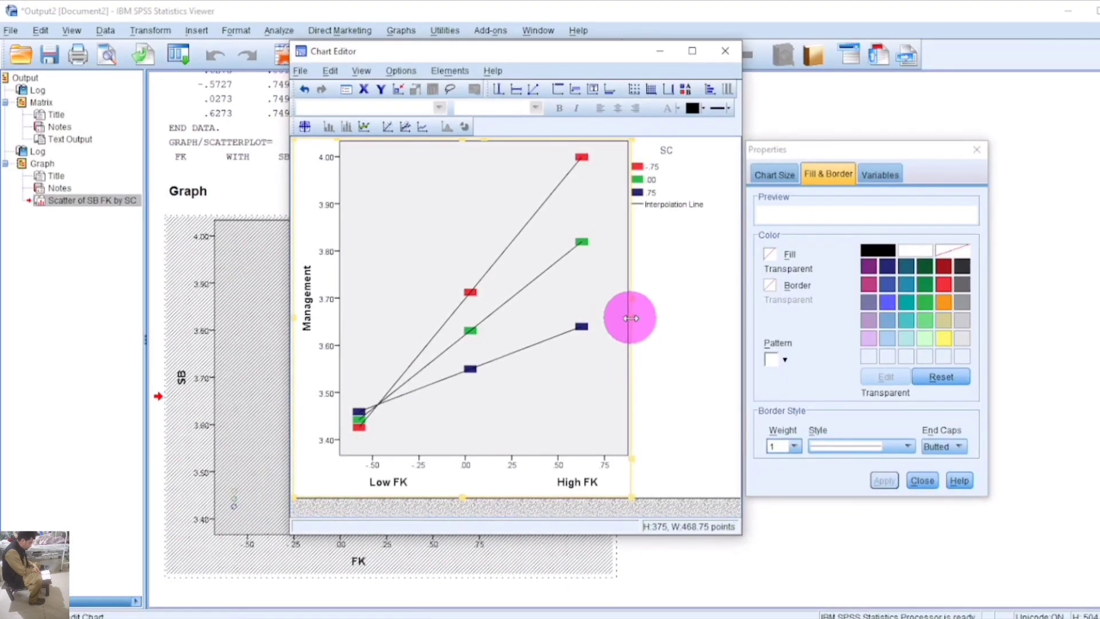
{"action": "left_click_drag", "start_coordinate": [631, 318], "coordinate": [715, 318]}
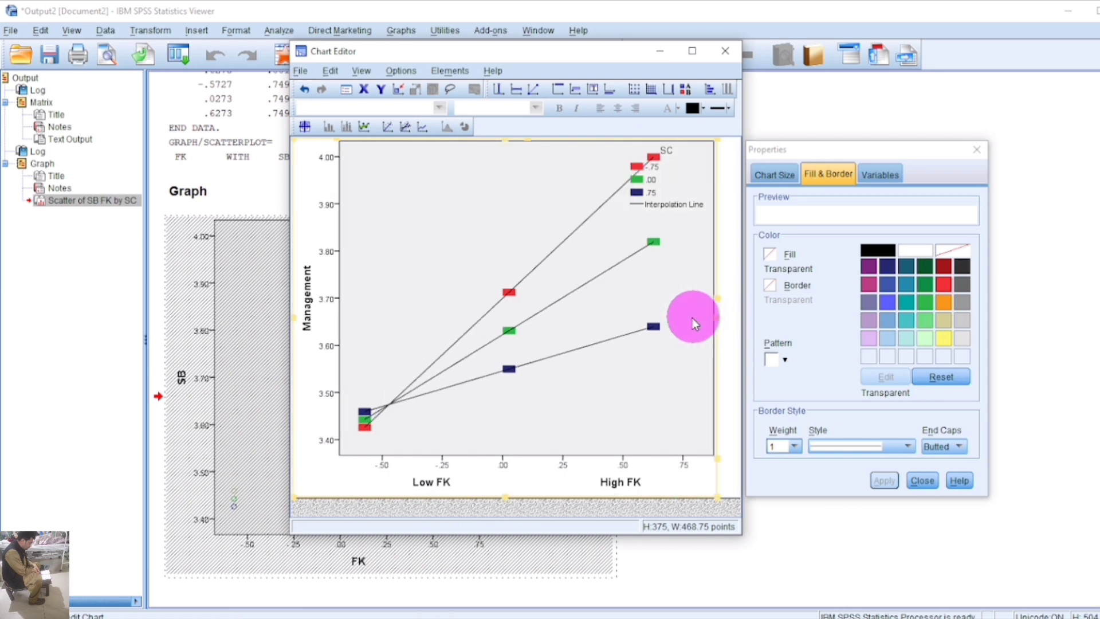
{"action": "left_click", "coordinate": [450, 247]}
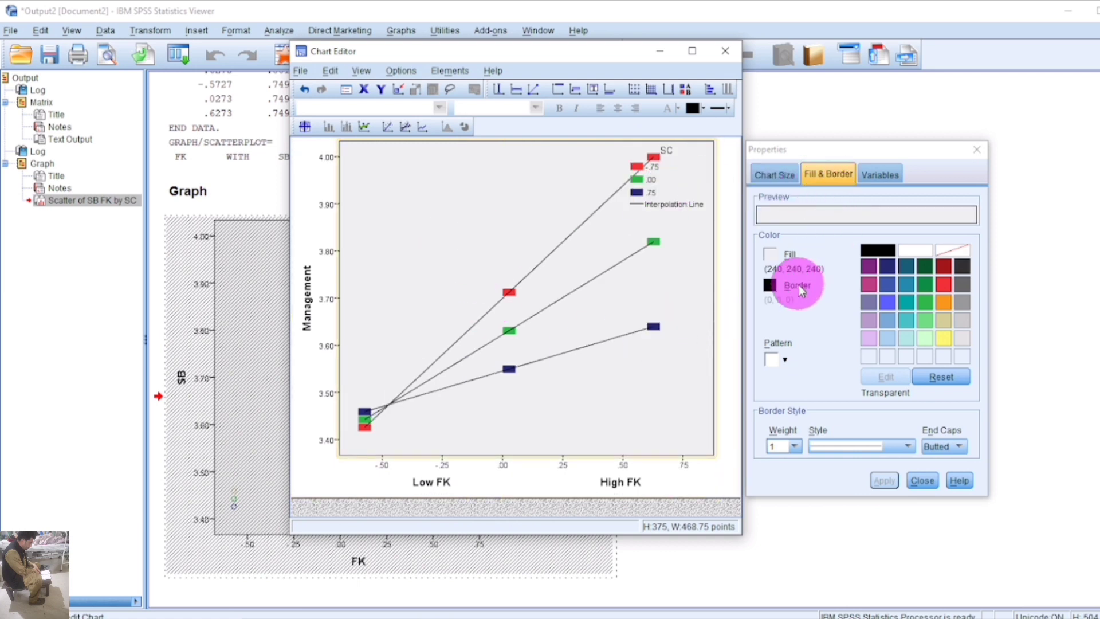
{"action": "left_click", "coordinate": [770, 254]}
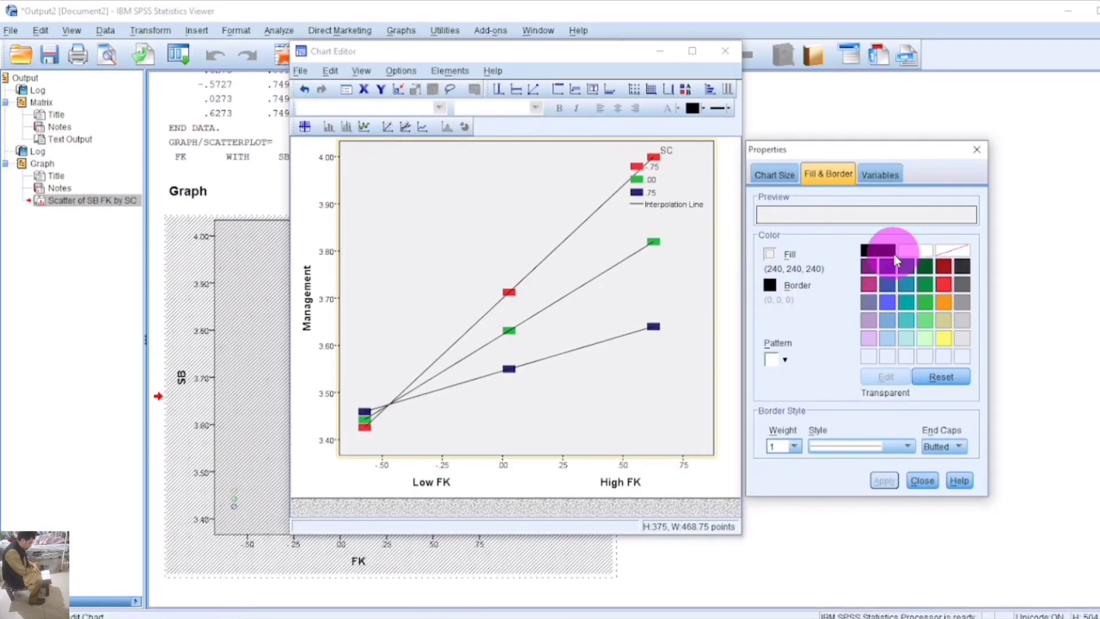
{"action": "left_click", "coordinate": [1059, 249]}
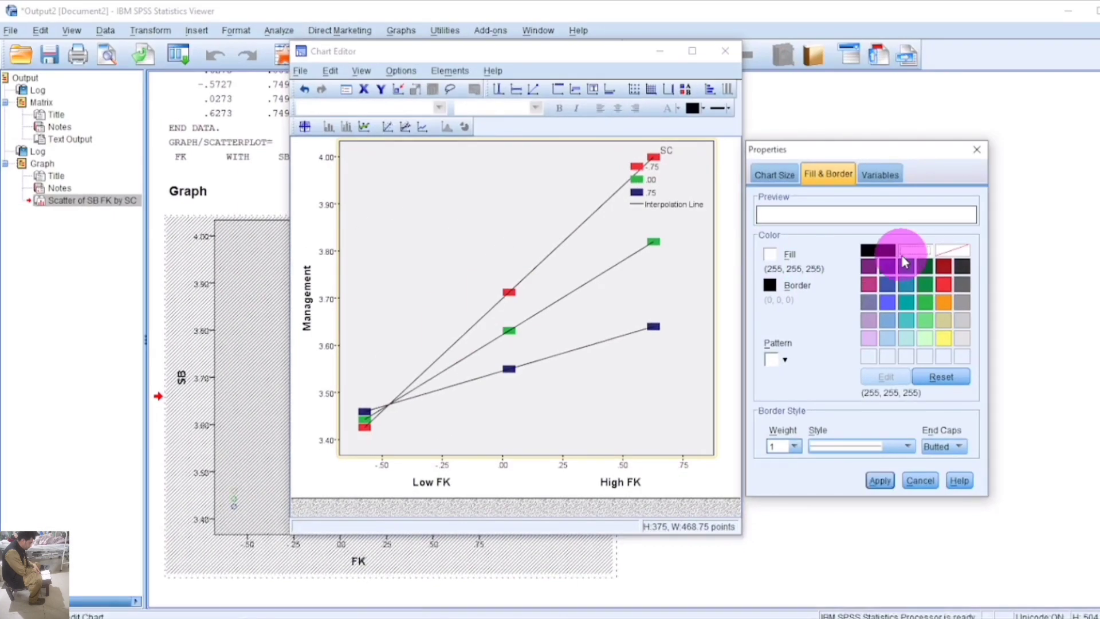
{"action": "left_click", "coordinate": [879, 480]}
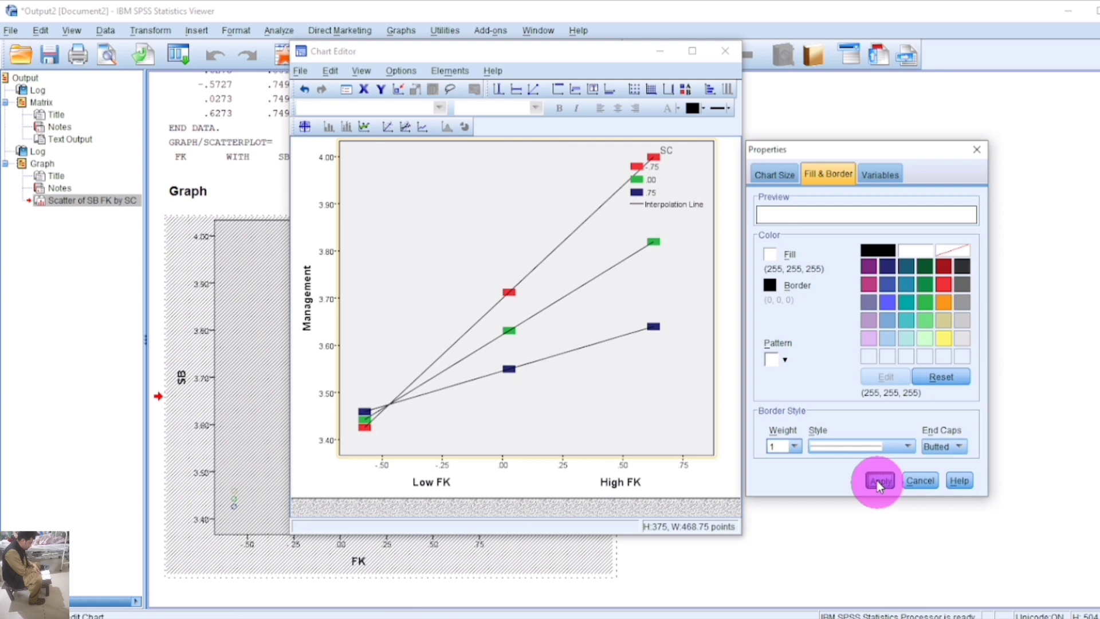
{"action": "left_click", "coordinate": [656, 183]}
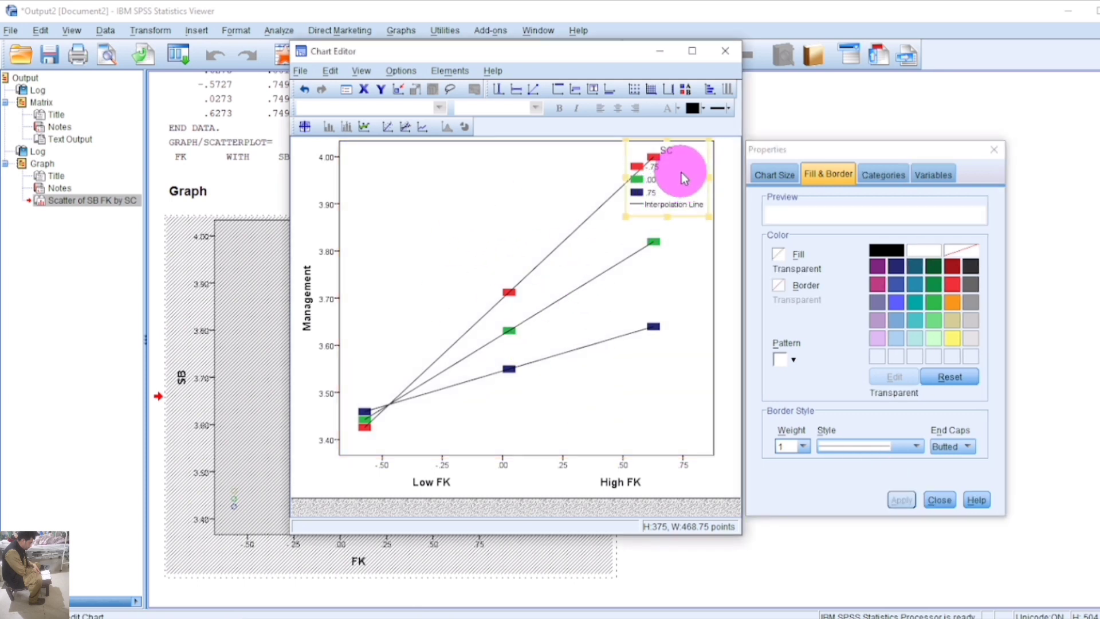
Step: Drag the SC legend down to the plot's lower right
{"action": "left_click", "coordinate": [648, 368]}
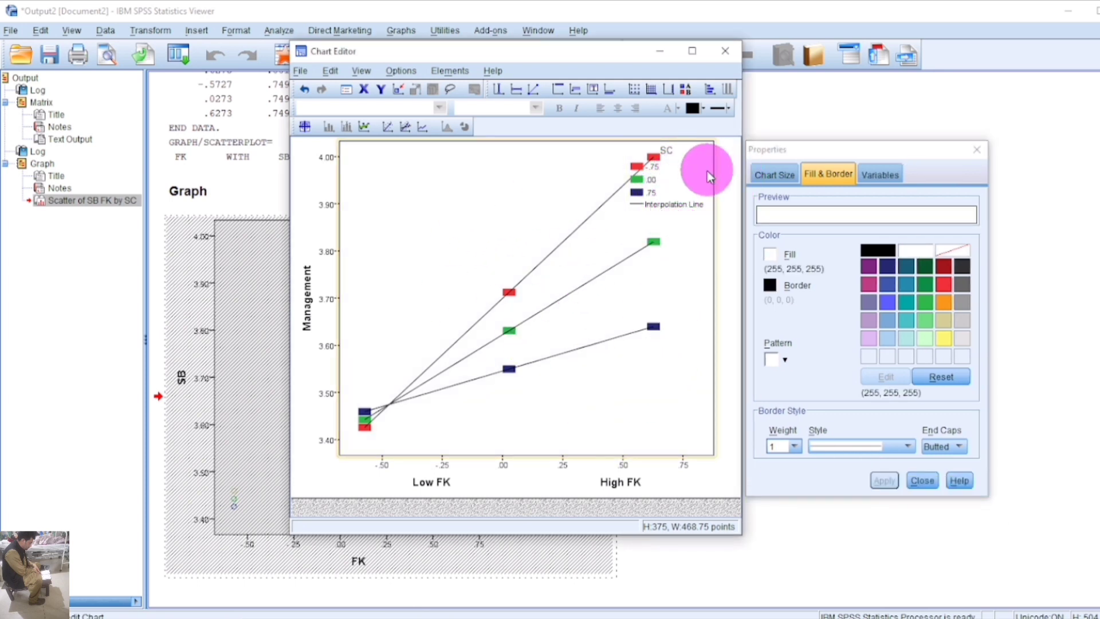
{"action": "left_click", "coordinate": [706, 165]}
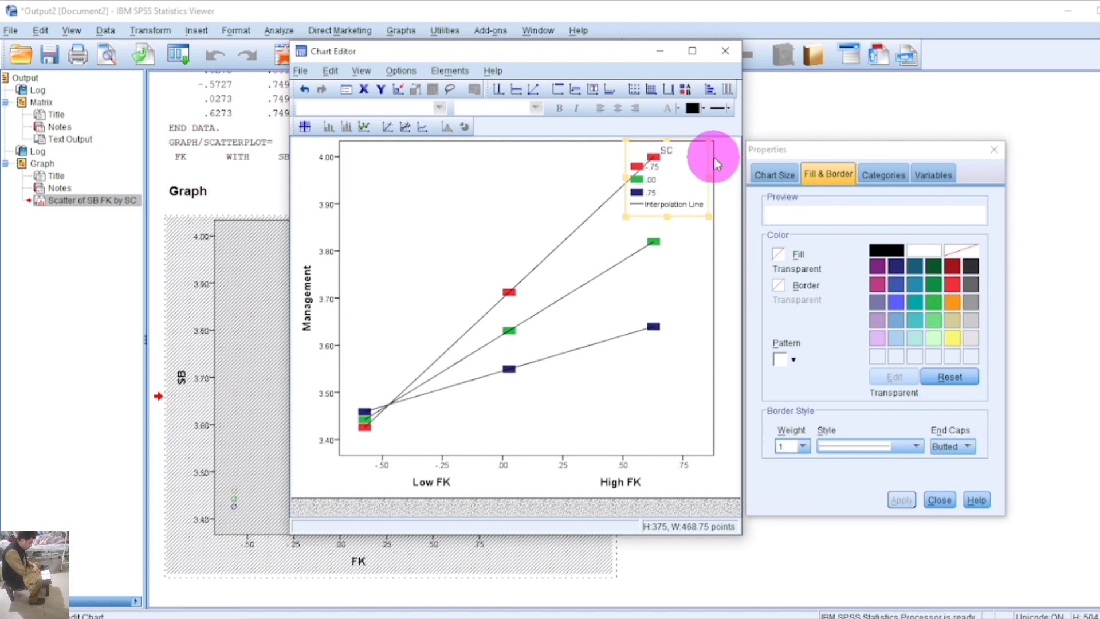
{"action": "left_click_drag", "start_coordinate": [709, 157], "coordinate": [636, 381]}
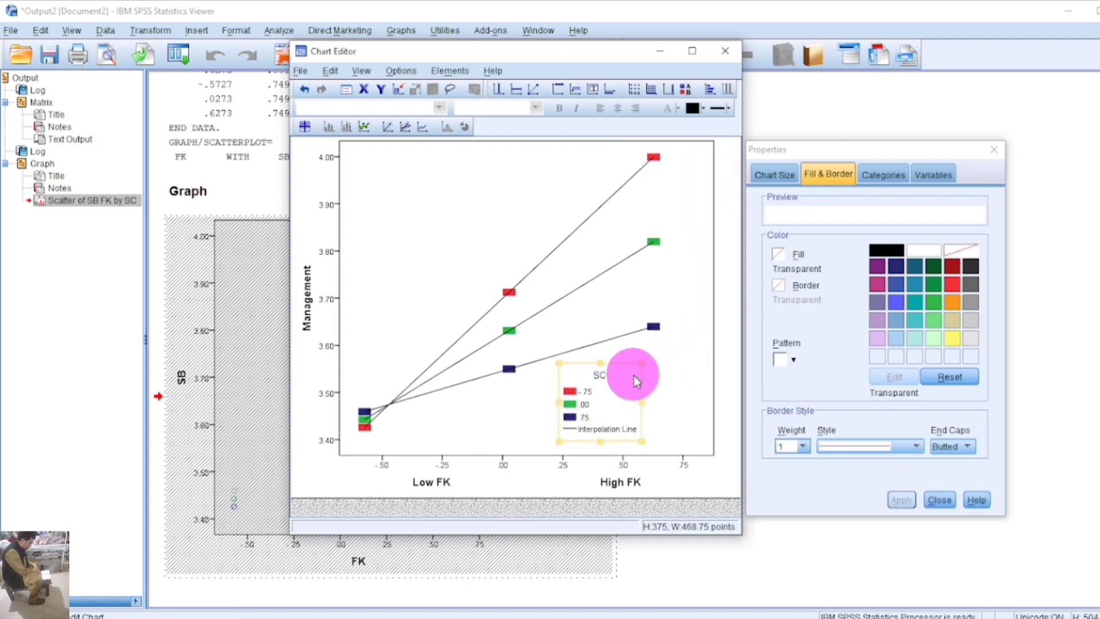
Step: Set the legend's value label text size to 12
{"action": "left_click", "coordinate": [589, 390]}
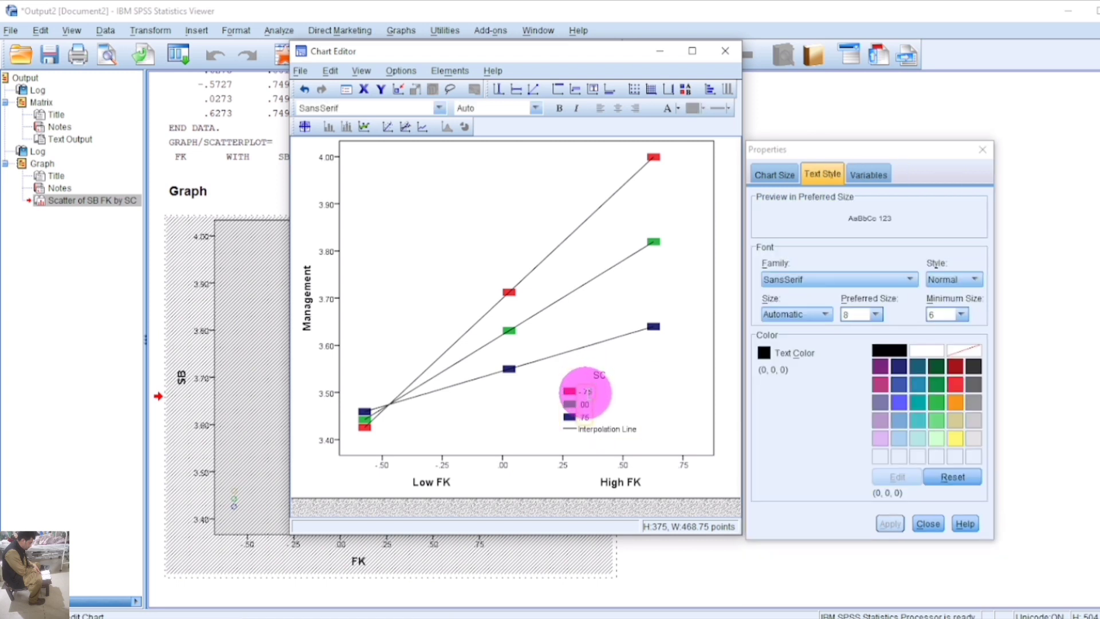
{"action": "left_click", "coordinate": [875, 315]}
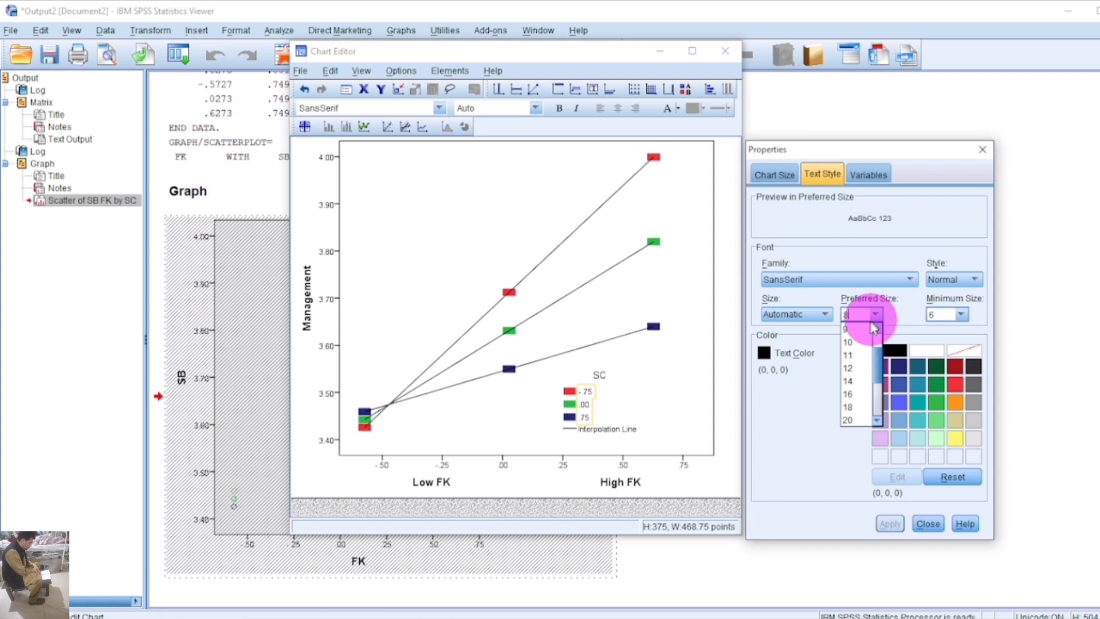
{"action": "left_click", "coordinate": [849, 368]}
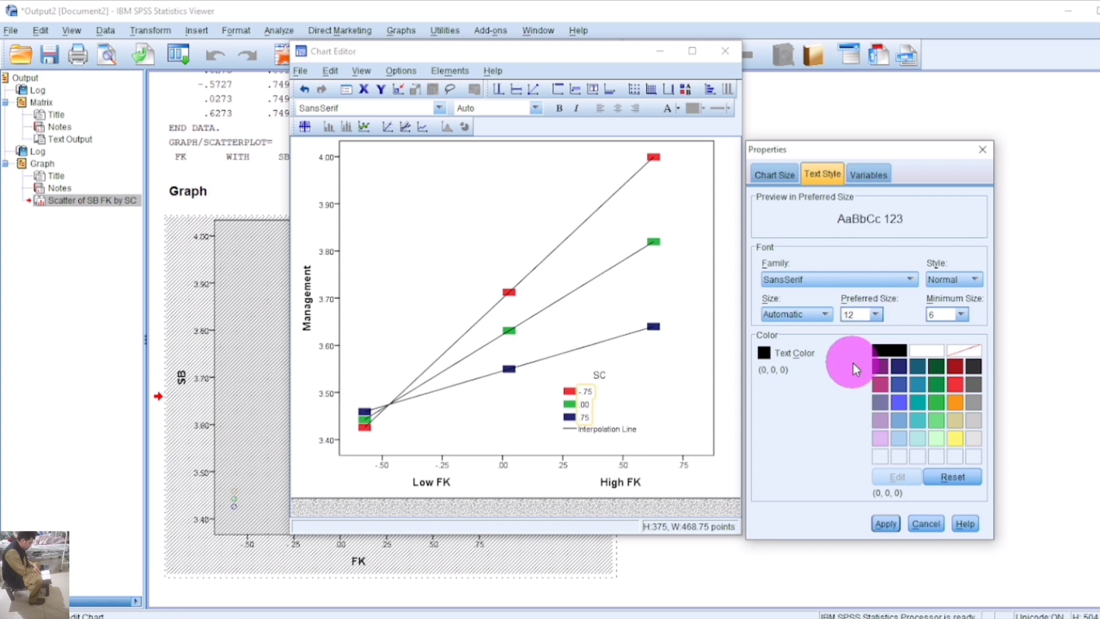
{"action": "left_click", "coordinate": [889, 523]}
Step: Enlarge the legend box to show all entries and move it lower and left
{"action": "left_click", "coordinate": [612, 416]}
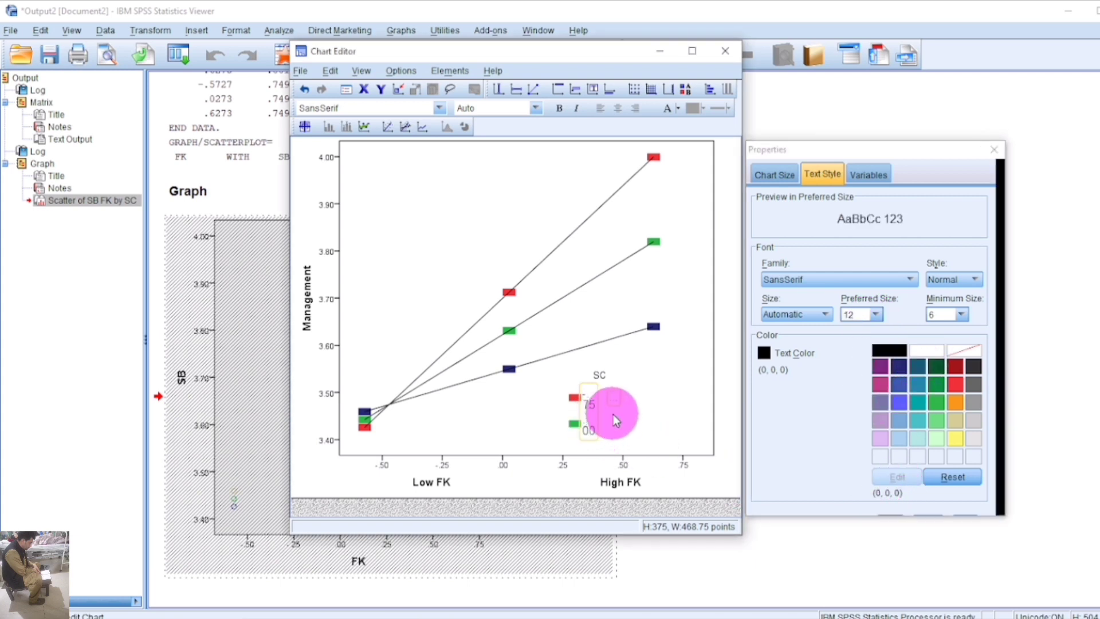
{"action": "left_click", "coordinate": [636, 408]}
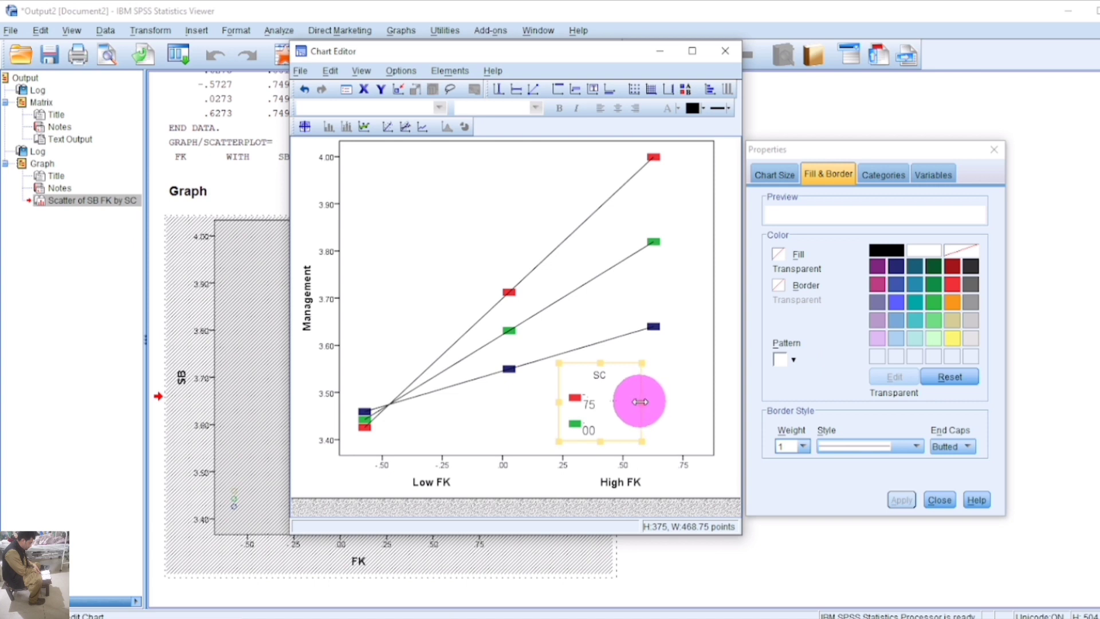
{"action": "left_click_drag", "start_coordinate": [640, 402], "coordinate": [698, 402]}
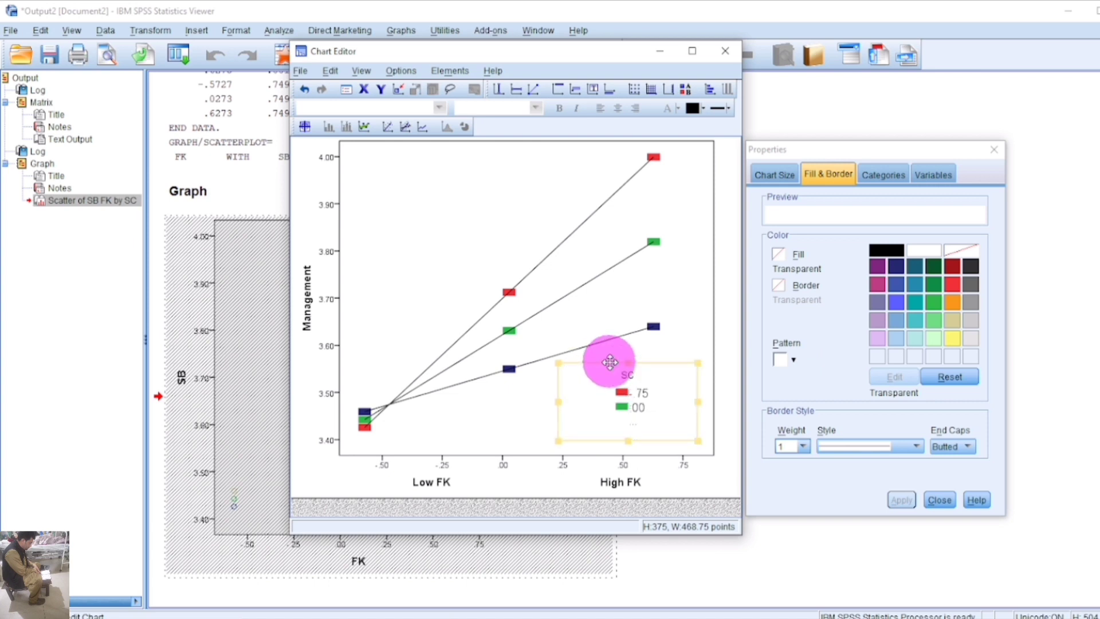
{"action": "left_click_drag", "start_coordinate": [610, 362], "coordinate": [627, 319]}
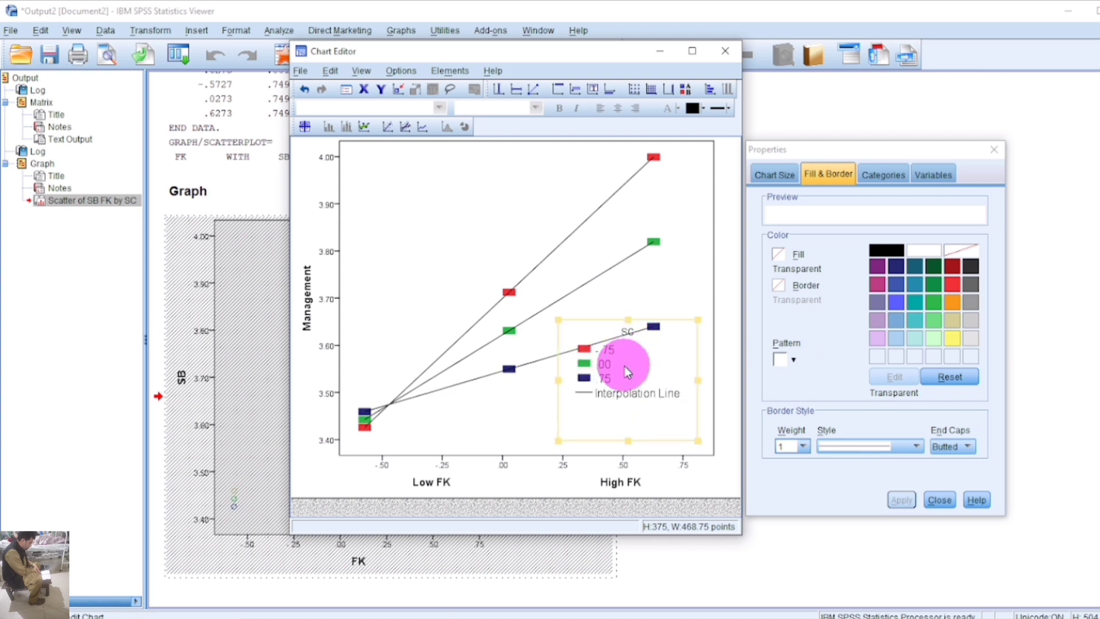
{"action": "left_click", "coordinate": [630, 369]}
{"action": "left_click", "coordinate": [649, 373]}
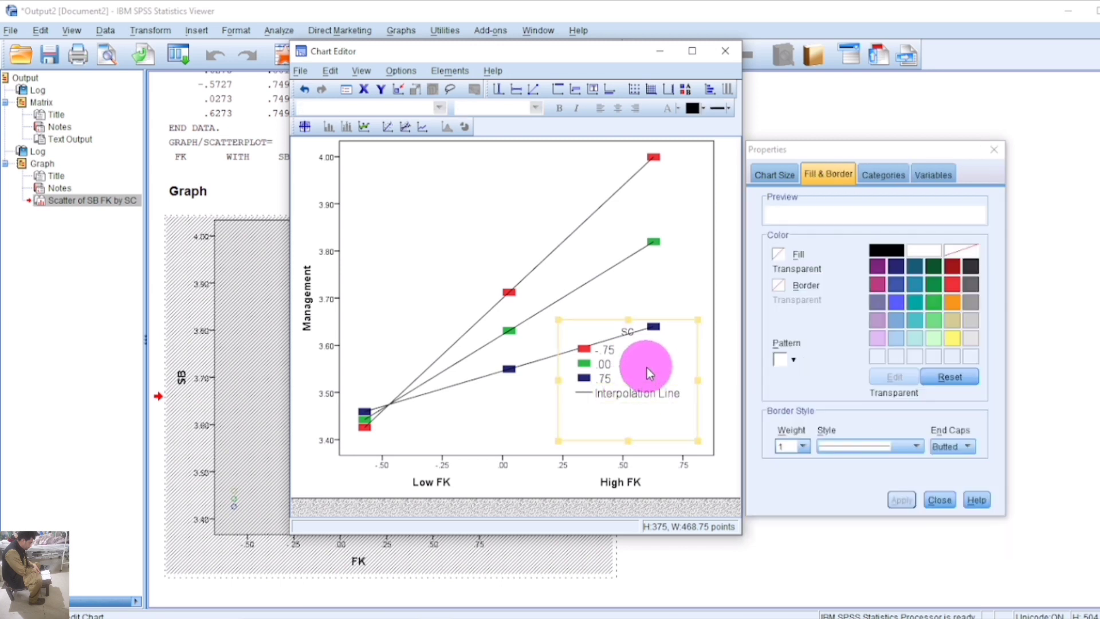
{"action": "left_click_drag", "start_coordinate": [701, 351], "coordinate": [653, 386]}
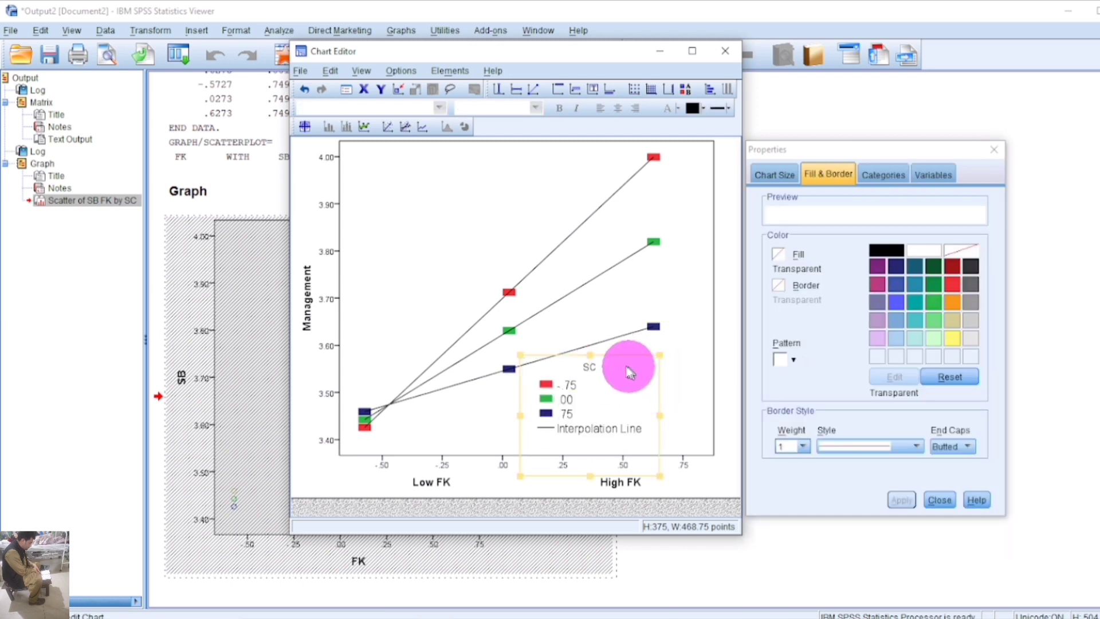
Step: Add a text box reading 'High SC' to the chart
{"action": "right_click", "coordinate": [467, 191]}
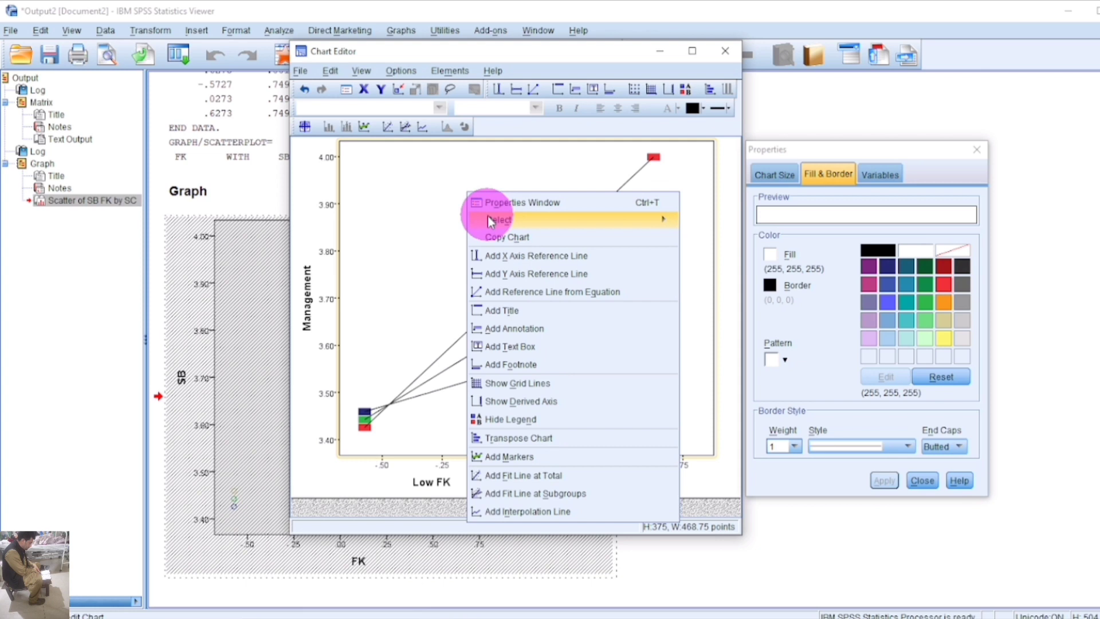
{"action": "left_click", "coordinate": [506, 345]}
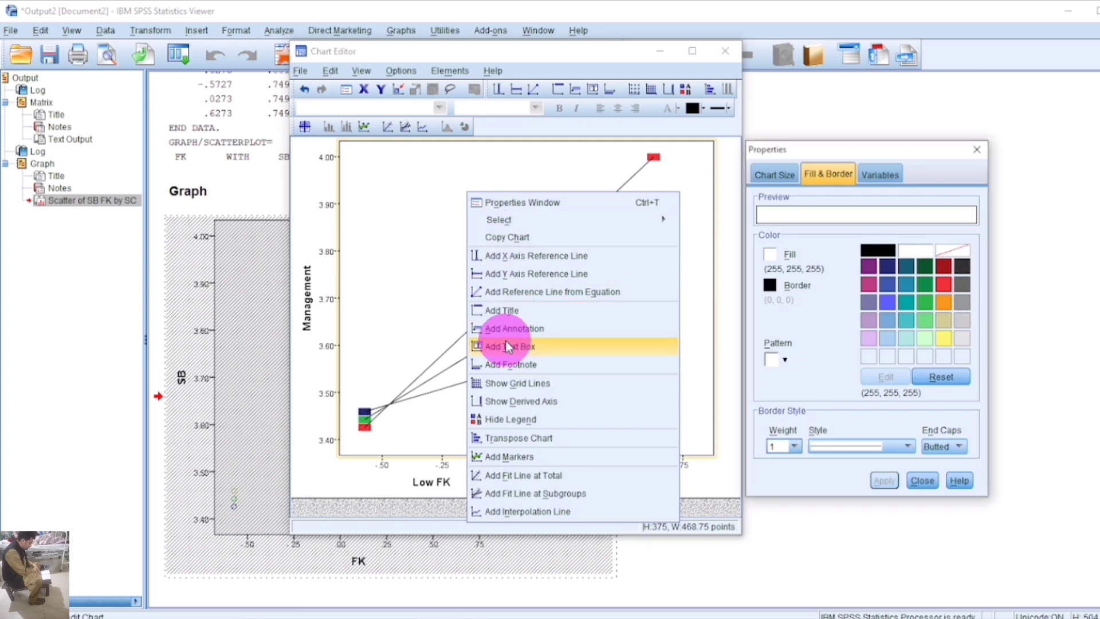
{"action": "left_click", "coordinate": [511, 165]}
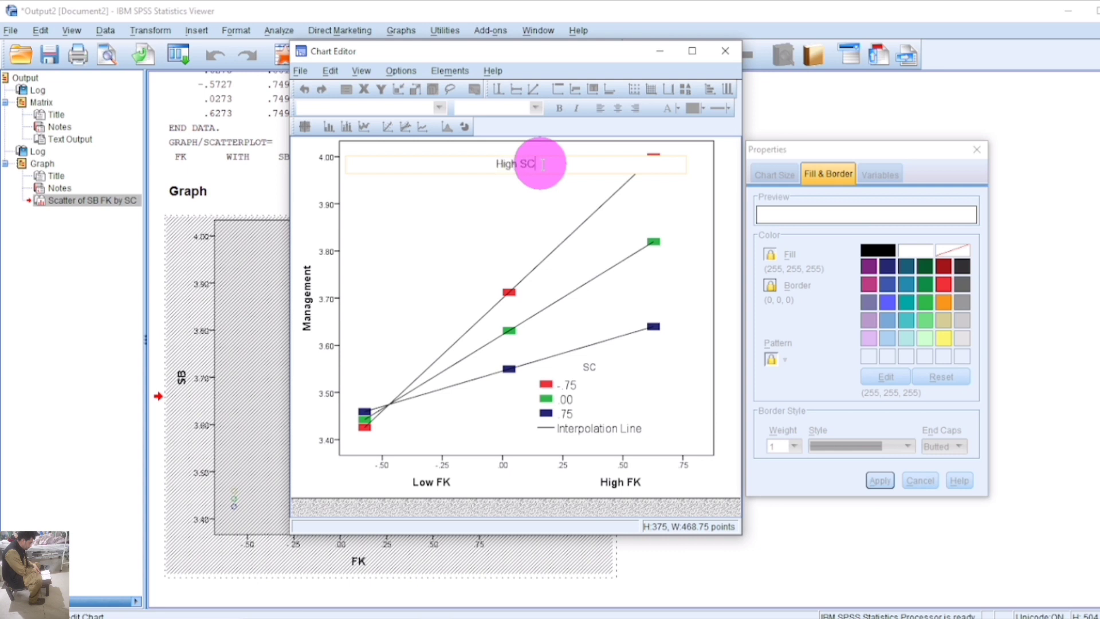
{"action": "left_click", "coordinate": [510, 193]}
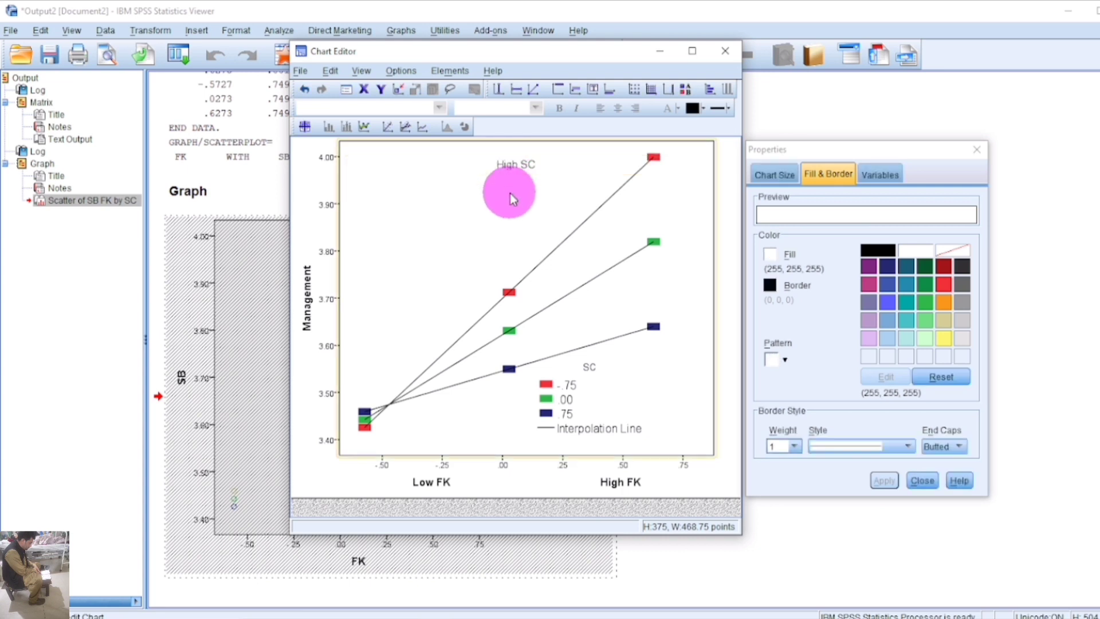
Step: Add a second text box reading 'Moderate SC'
{"action": "right_click", "coordinate": [510, 194]}
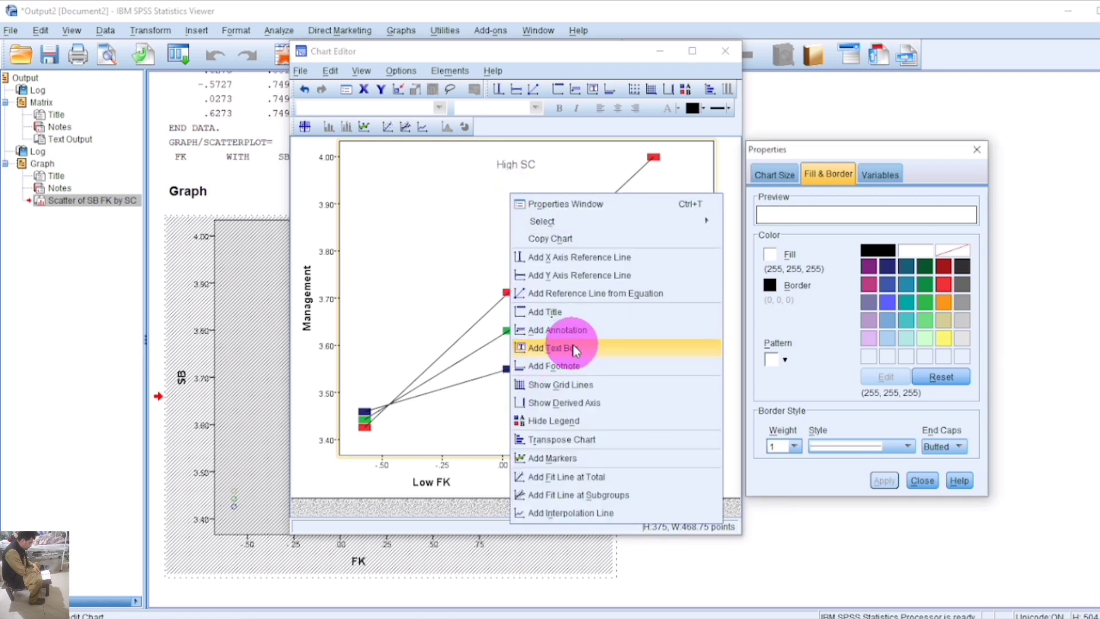
{"action": "left_click", "coordinate": [537, 349]}
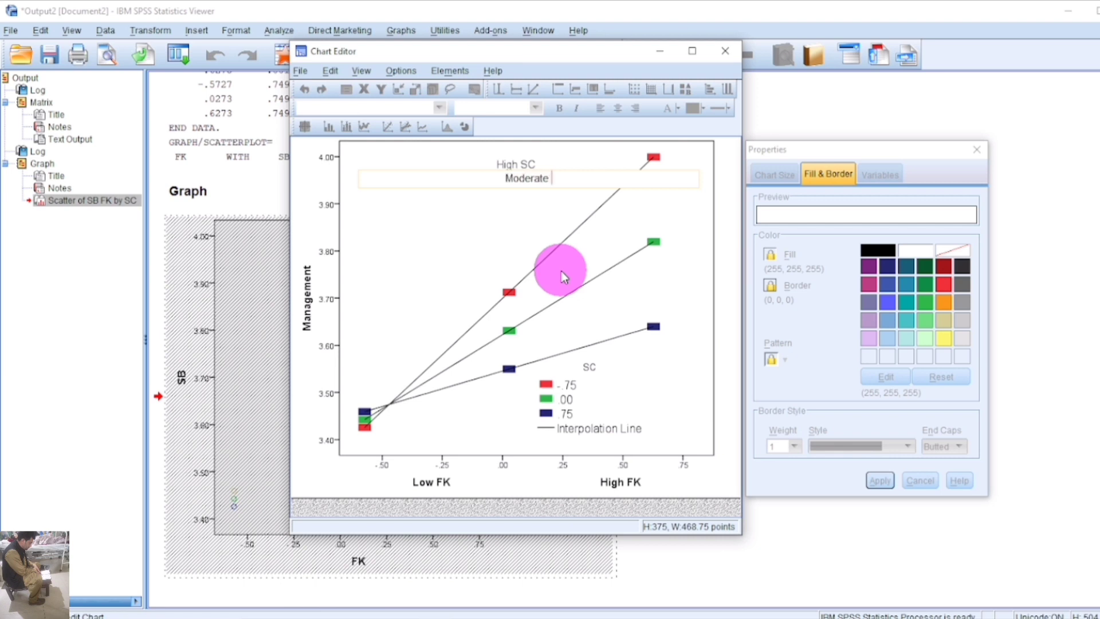
{"action": "type", "text": "C"}
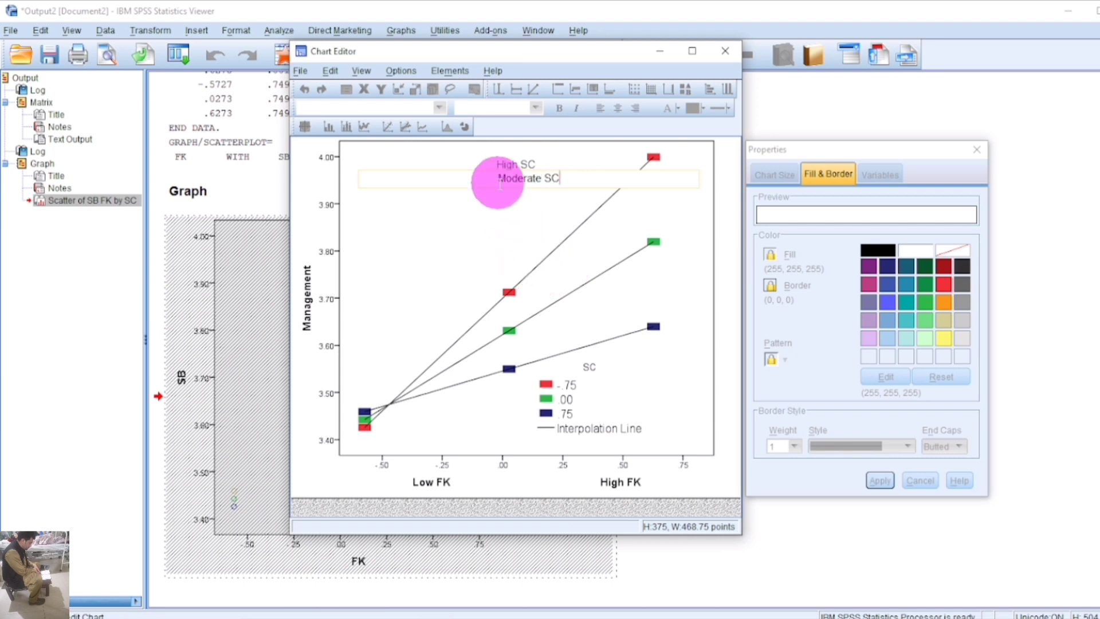
{"action": "triple_click", "coordinate": [526, 179]}
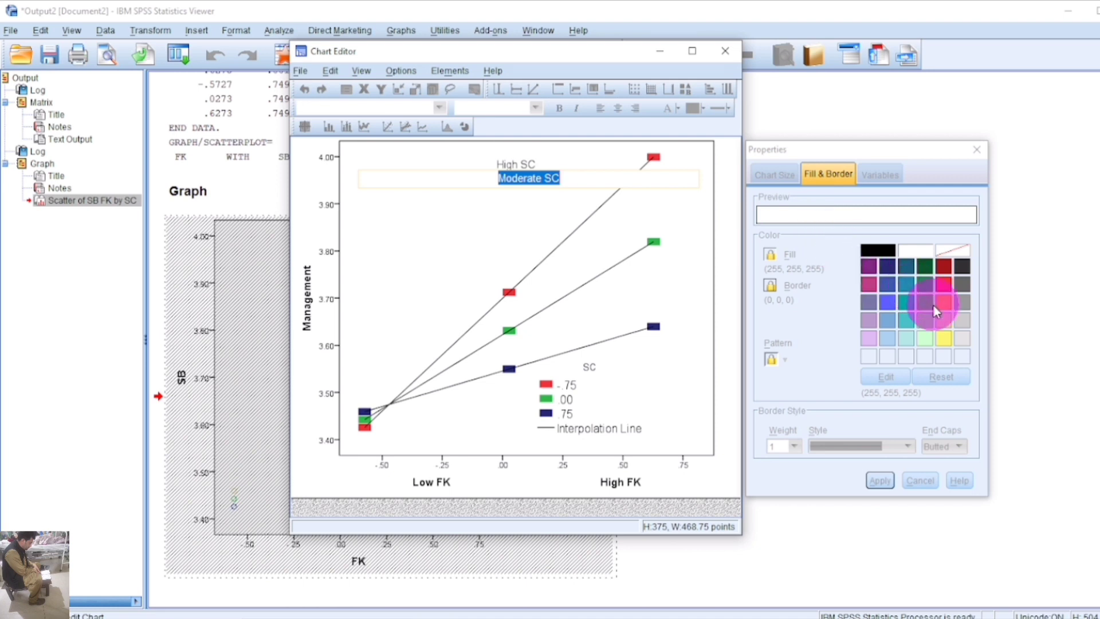
{"action": "left_click", "coordinate": [504, 212]}
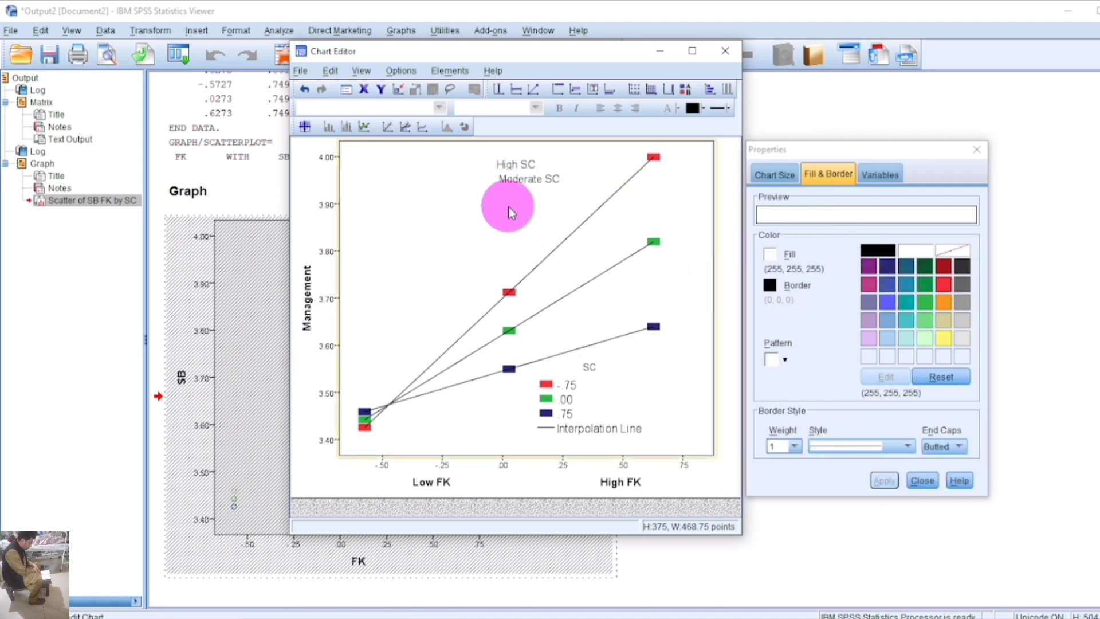
Step: Add a third text box reading 'Low SC'
{"action": "right_click", "coordinate": [499, 215]}
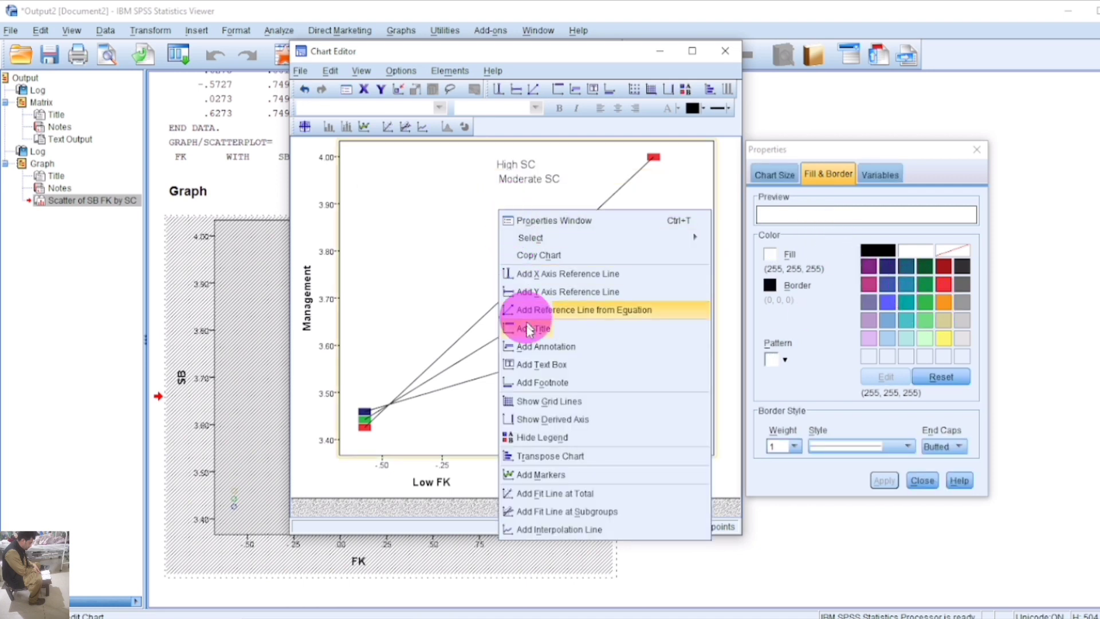
{"action": "key", "text": "Escape"}
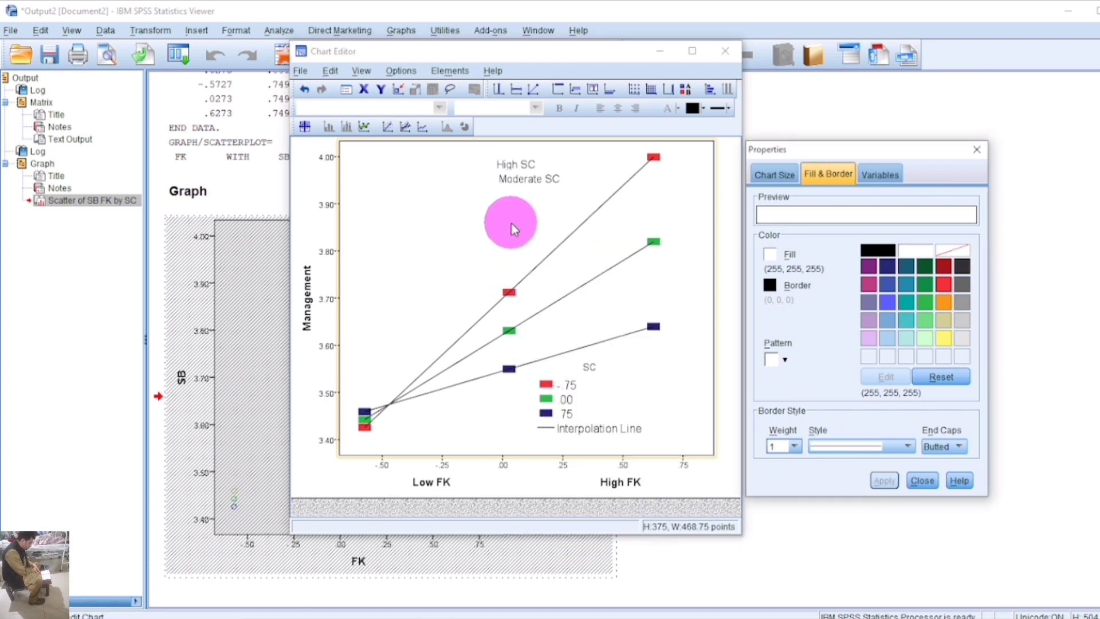
{"action": "key", "text": "BackSpace"}
{"action": "key", "text": "BackSpace"}
{"action": "key", "text": "BackSpace"}
{"action": "key", "text": "BackSpace"}
{"action": "key", "text": "BackSpace"}
{"action": "key", "text": "BackSpace"}
{"action": "key", "text": "BackSpace"}
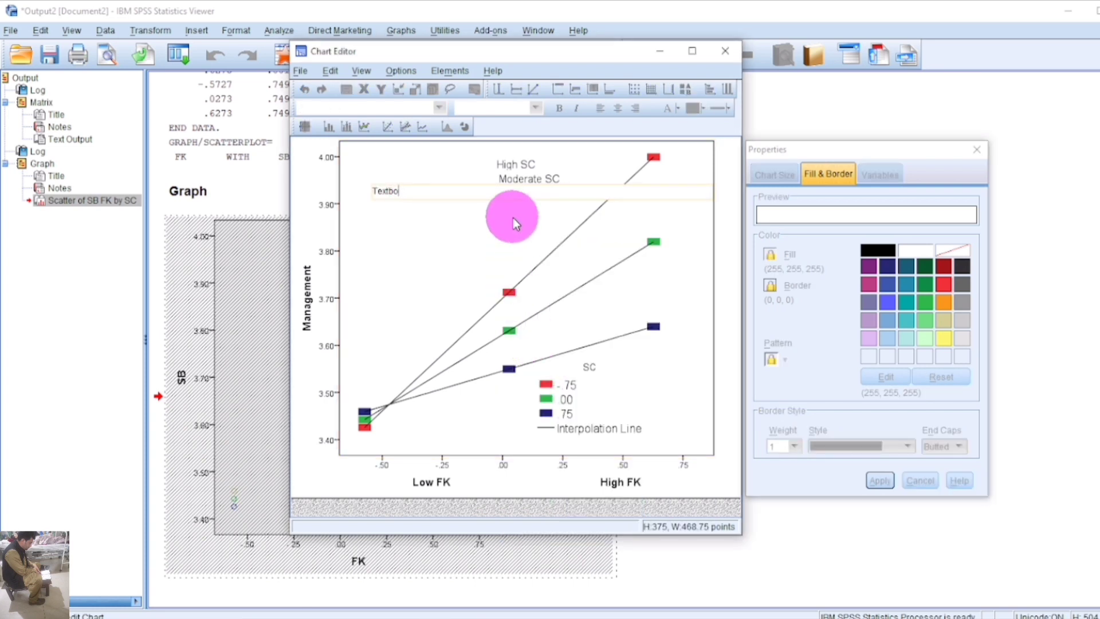
{"action": "type", "text": "Low SC"}
Step: Position the High, Moderate and Low SC labels beside their legend entries
{"action": "left_click", "coordinate": [521, 221]}
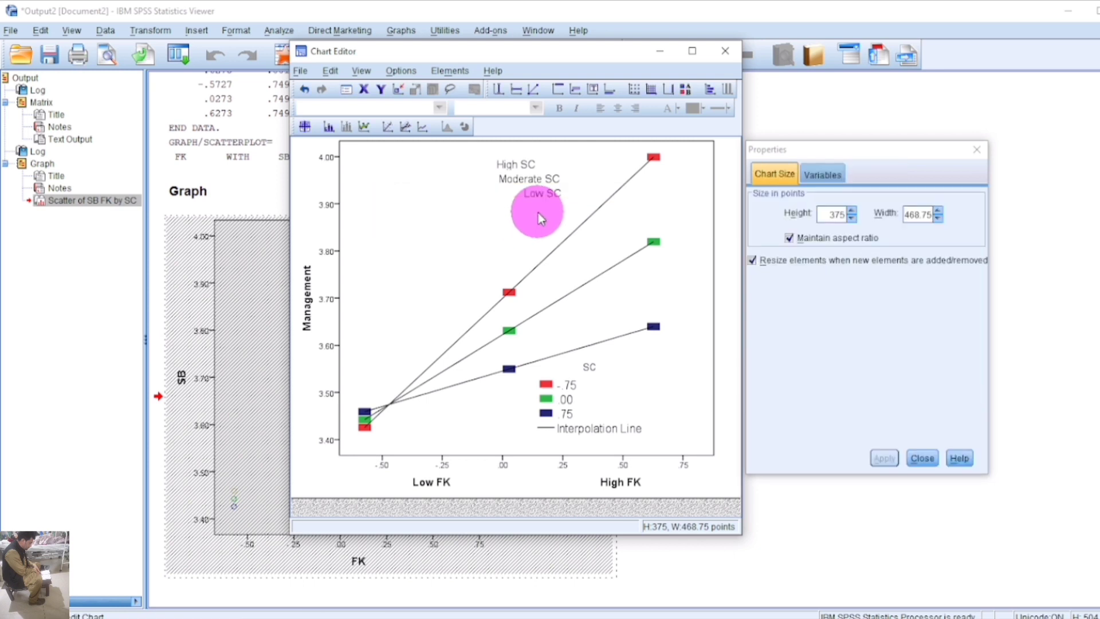
{"action": "left_click_drag", "start_coordinate": [519, 163], "coordinate": [651, 373]}
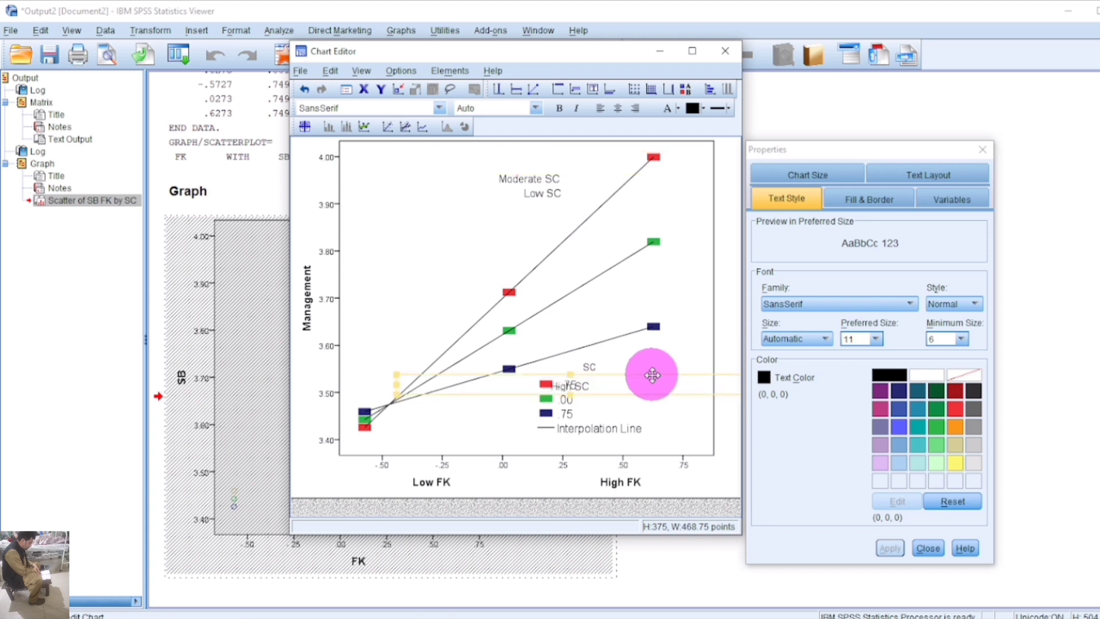
{"action": "left_click_drag", "start_coordinate": [578, 399], "coordinate": [577, 395]}
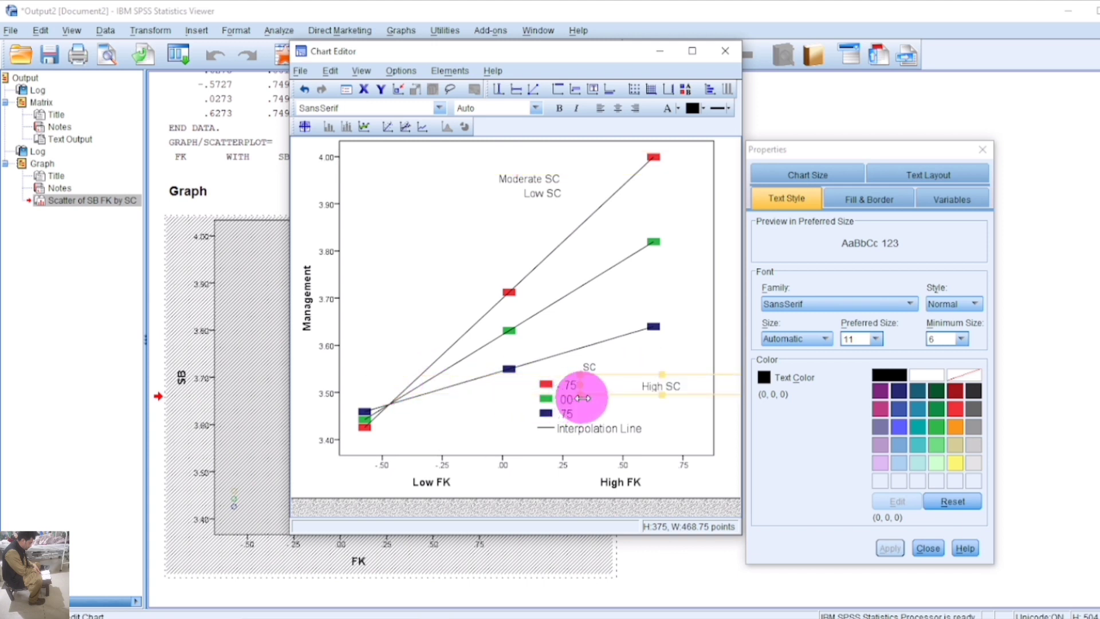
{"action": "left_click_drag", "start_coordinate": [702, 376], "coordinate": [643, 375]}
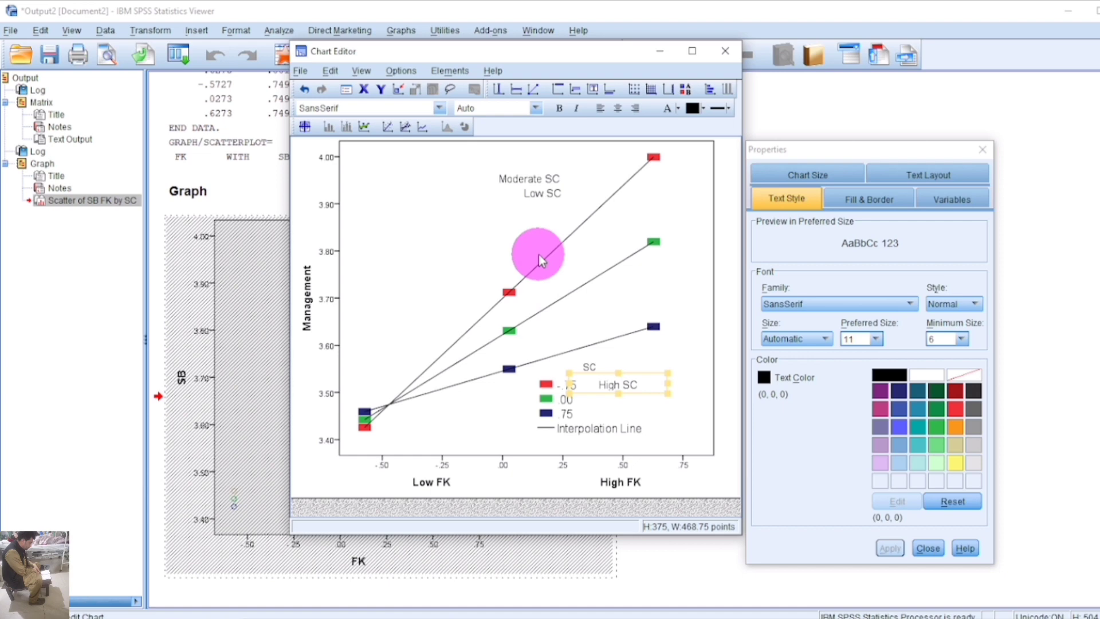
{"action": "left_click", "coordinate": [502, 282]}
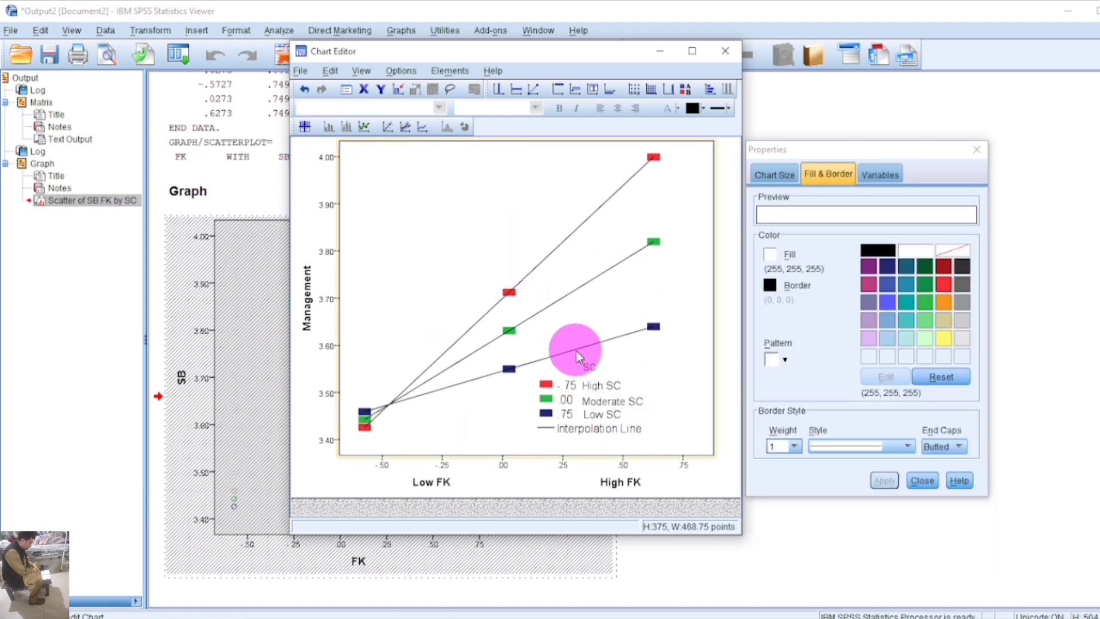
Step: Copy the finished chart and paste it into Word with Keep Source Formatting
{"action": "left_click", "coordinate": [659, 50]}
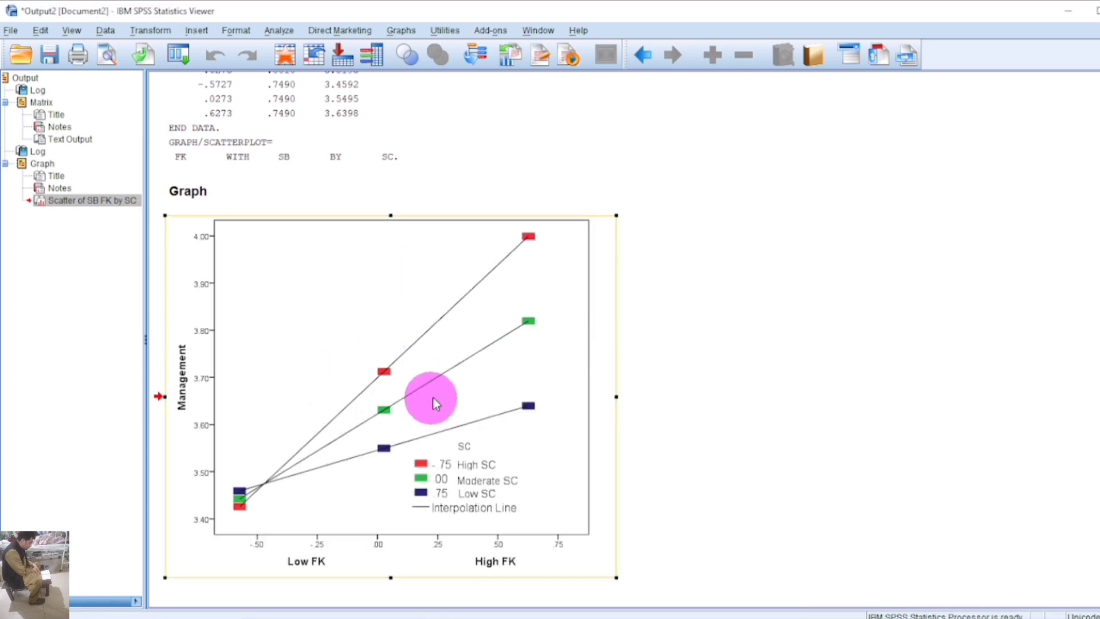
{"action": "right_click", "coordinate": [403, 306]}
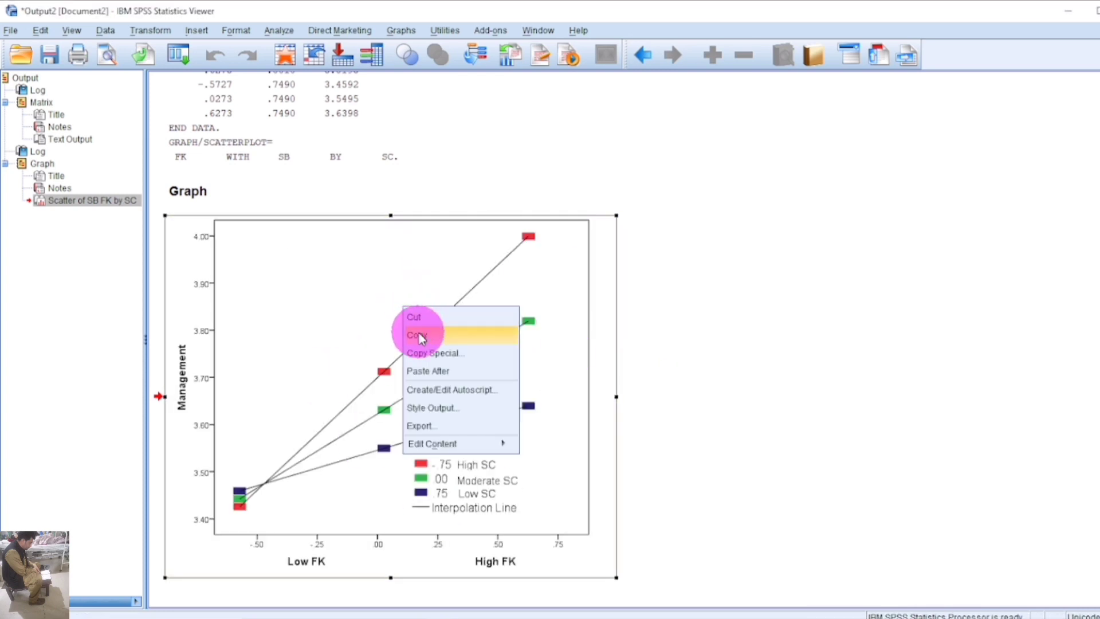
{"action": "left_click", "coordinate": [418, 335]}
{"action": "right_click", "coordinate": [342, 240]}
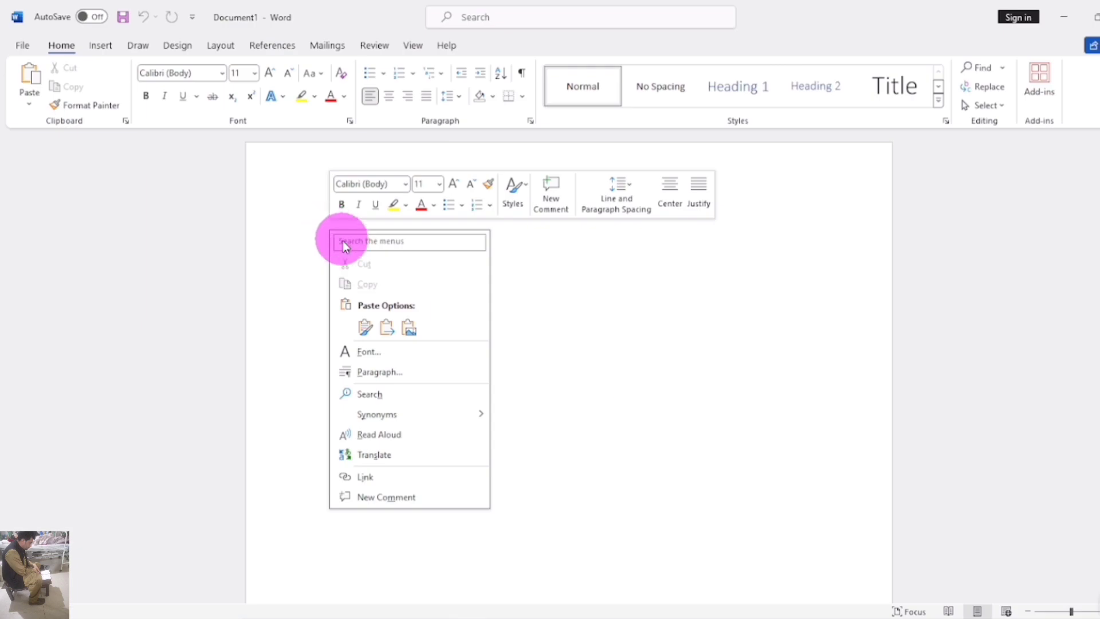
{"action": "left_click", "coordinate": [365, 326]}
{"action": "scroll", "coordinate": [626, 364], "scroll_direction": "up", "scroll_amount": 2}
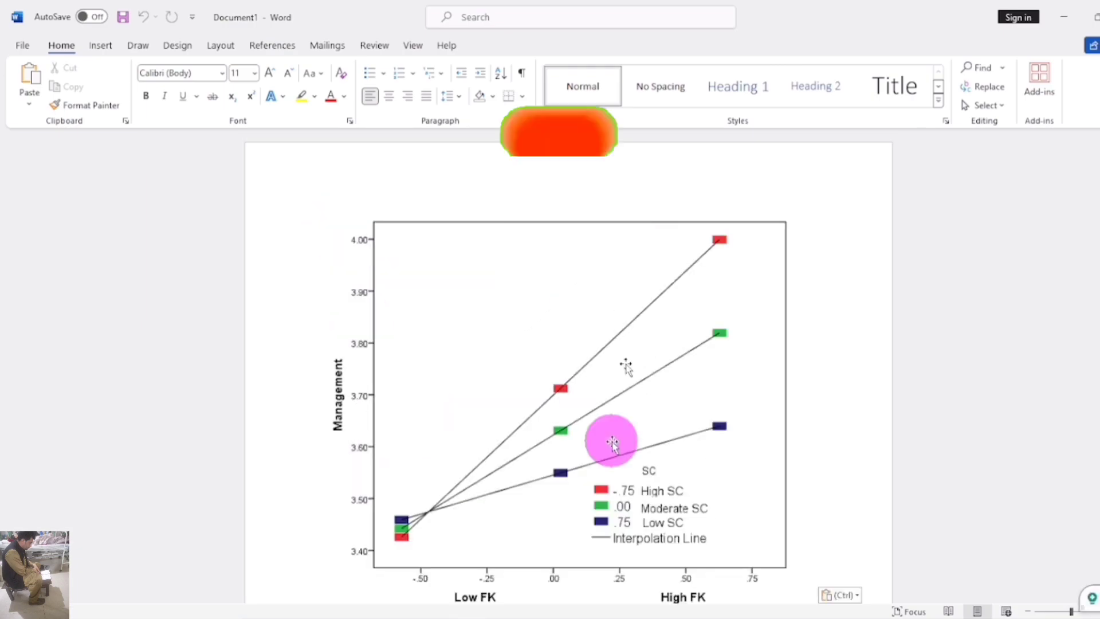
{"action": "scroll", "coordinate": [719, 454], "scroll_direction": "down", "scroll_amount": 5}
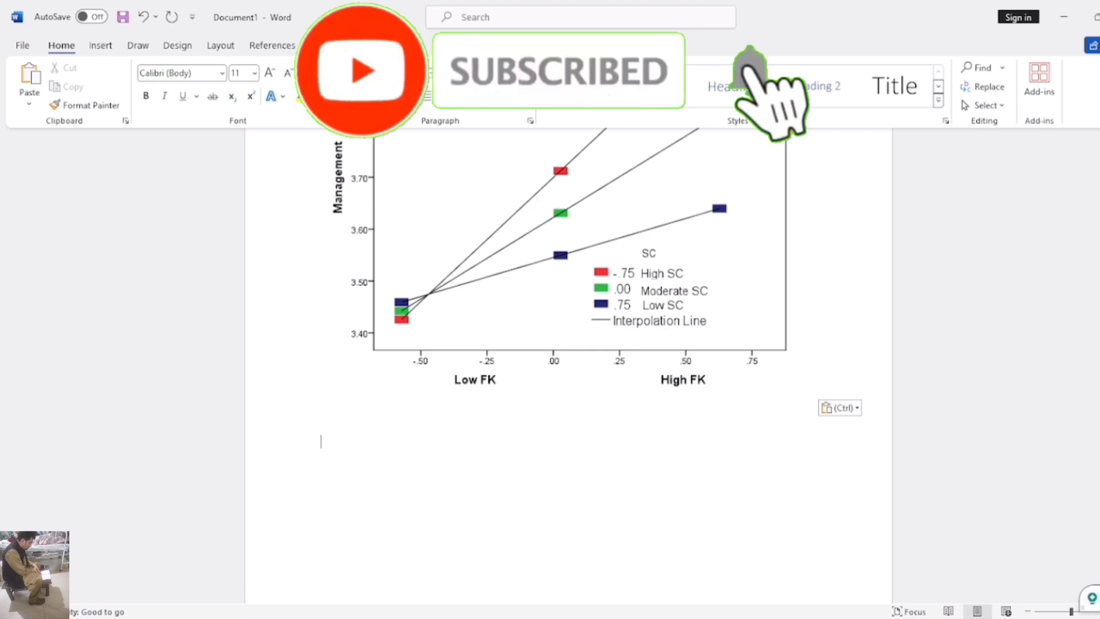
{"action": "scroll", "coordinate": [544, 353], "scroll_direction": "up", "scroll_amount": 3}
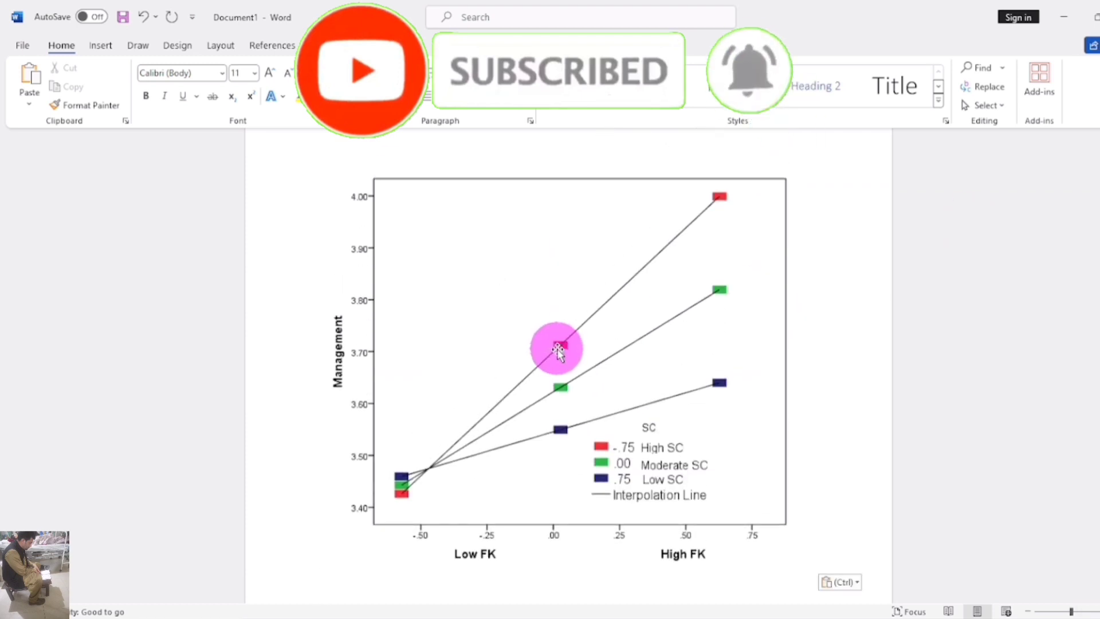